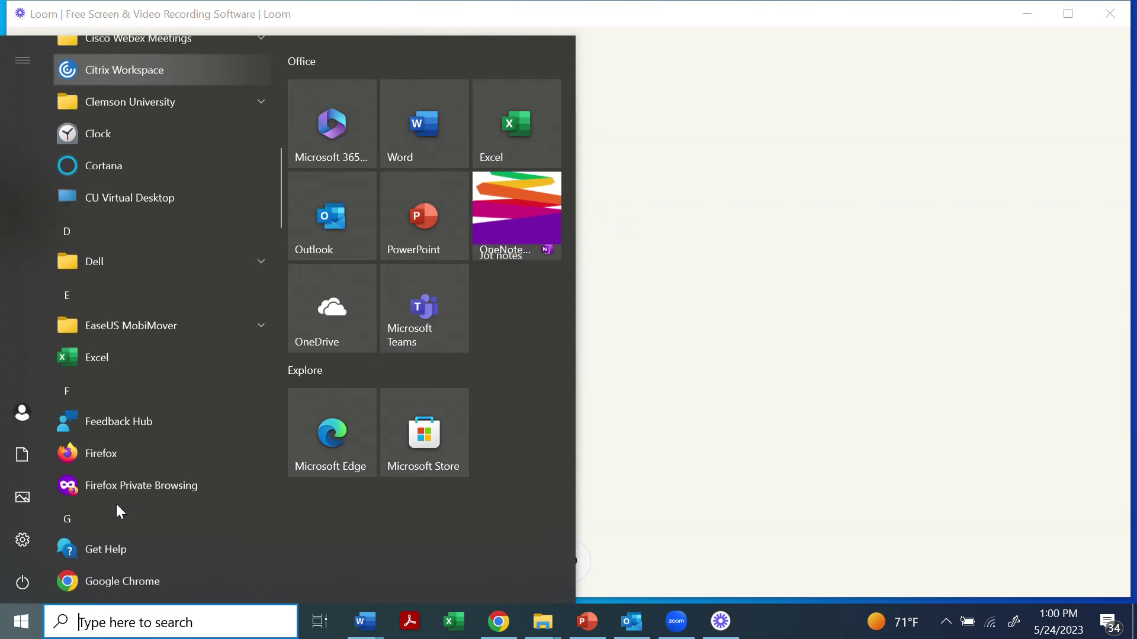
scroll(178, 415, "down", 2)
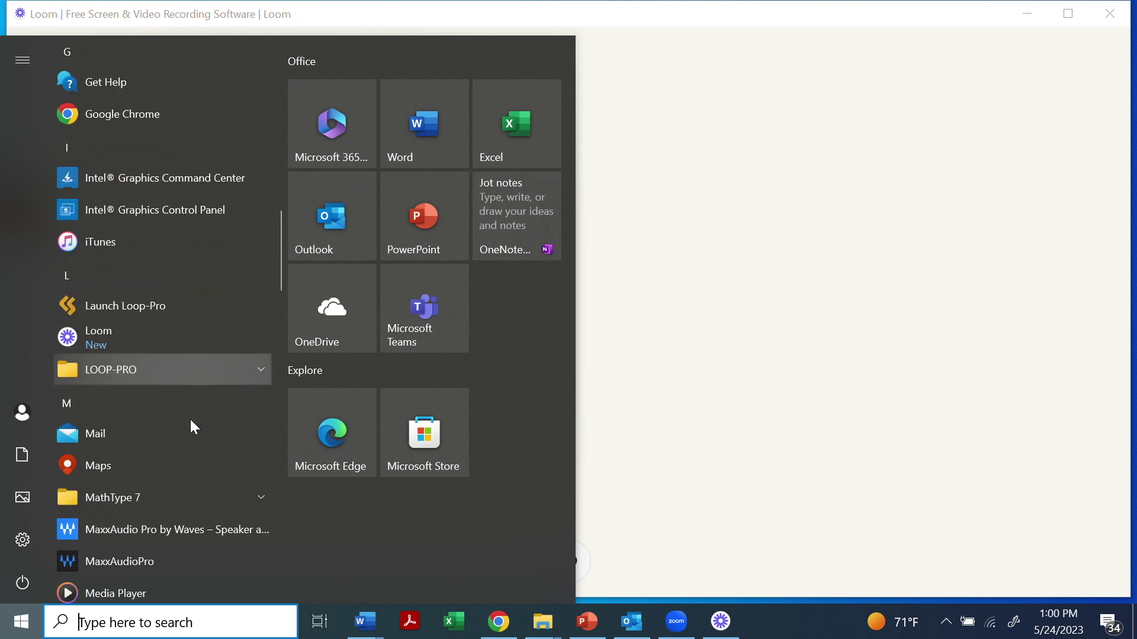
Launch LOOP-PRO Case Studies from the LOOP-PRO folder in the Start menu.
left_click(156, 351)
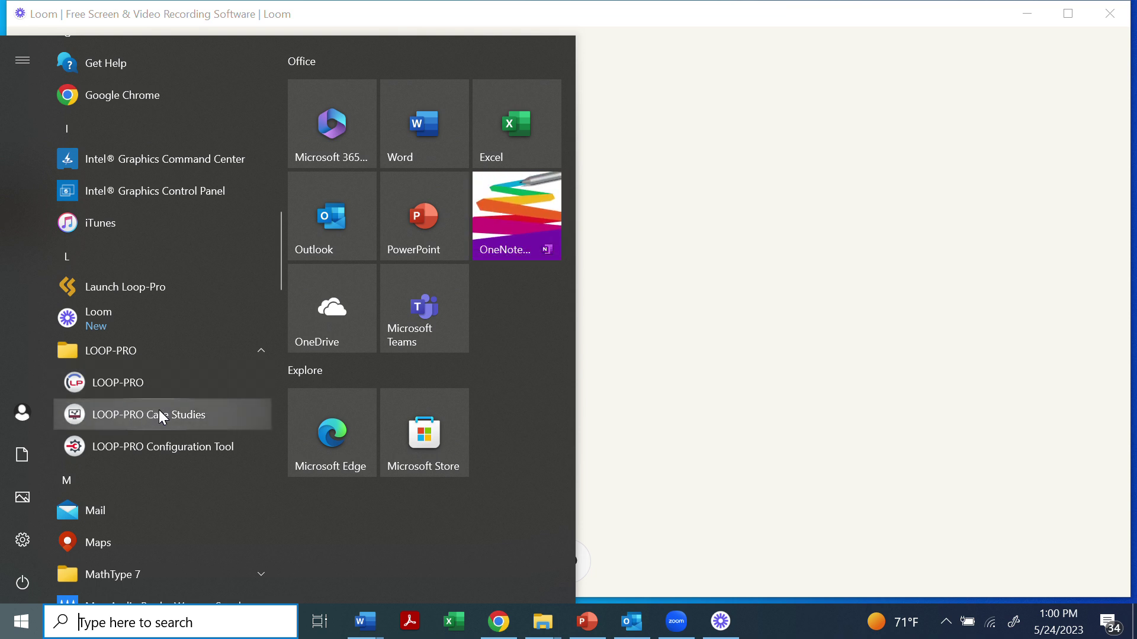
left_click(116, 409)
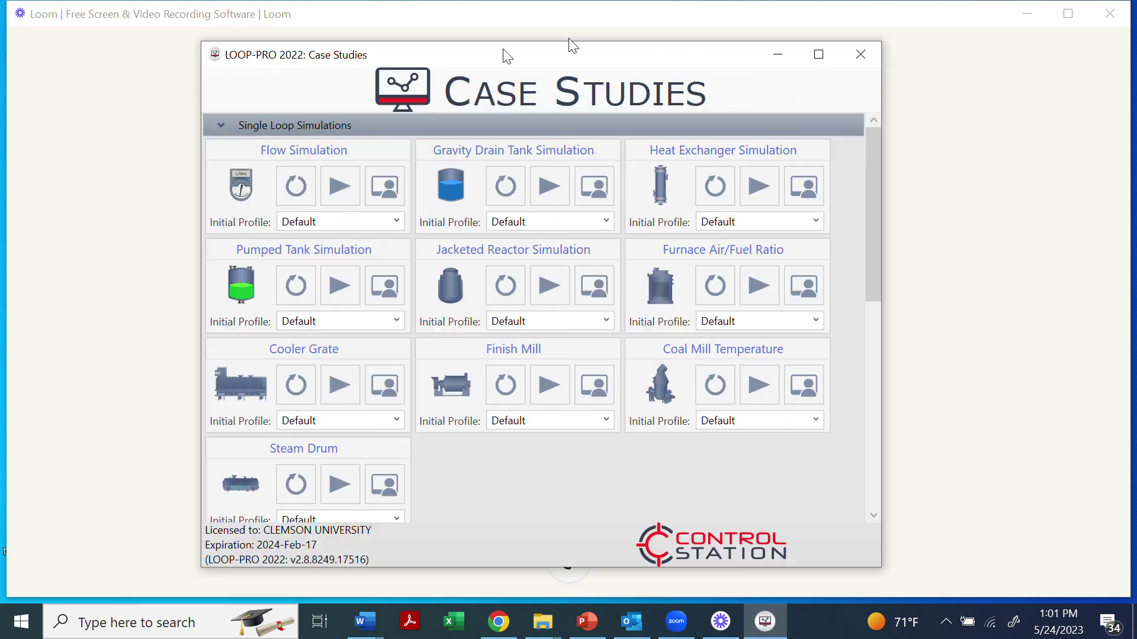
Move the Case Studies window to the right and open the Heat Exchanger Simulation.
left_click_drag(507, 56, 735, 52)
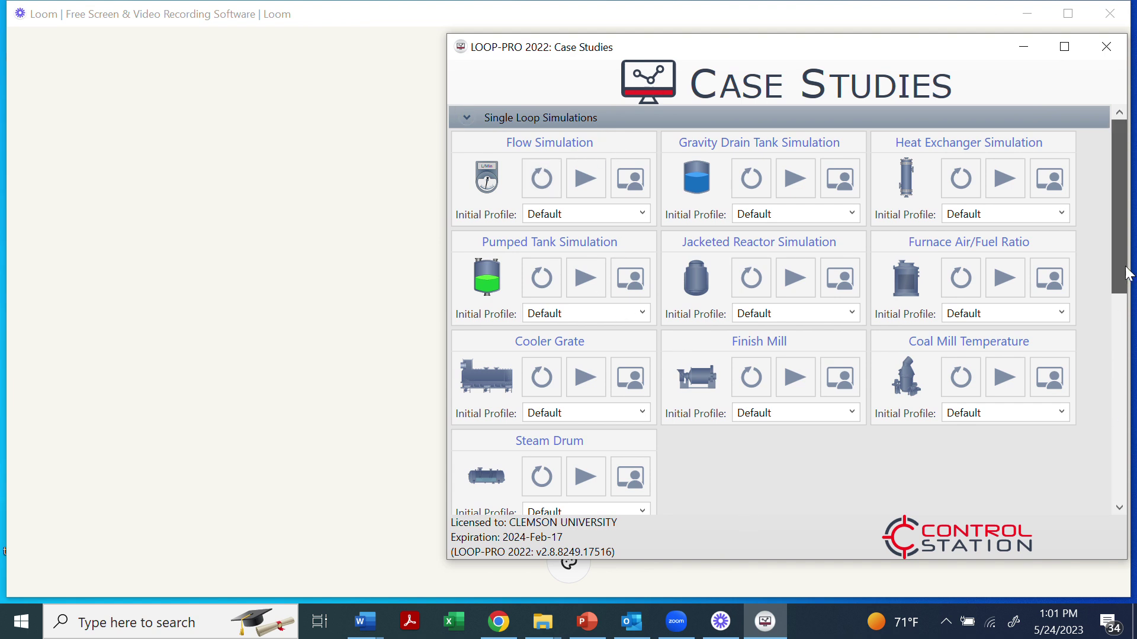
left_click_drag(1128, 291, 1128, 266)
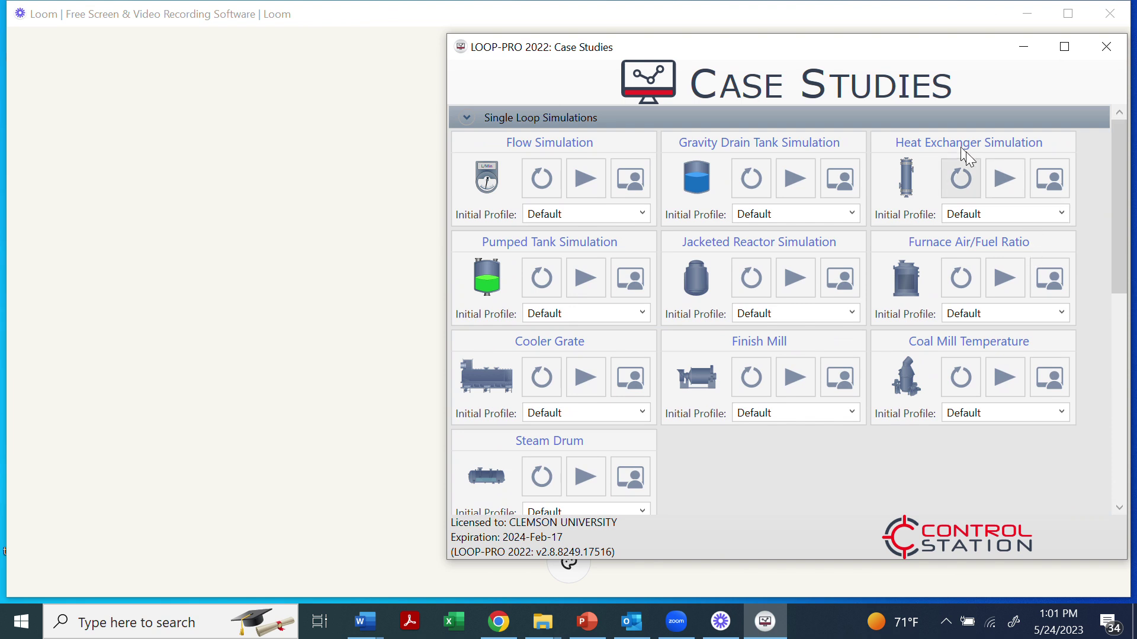
left_click(1053, 179)
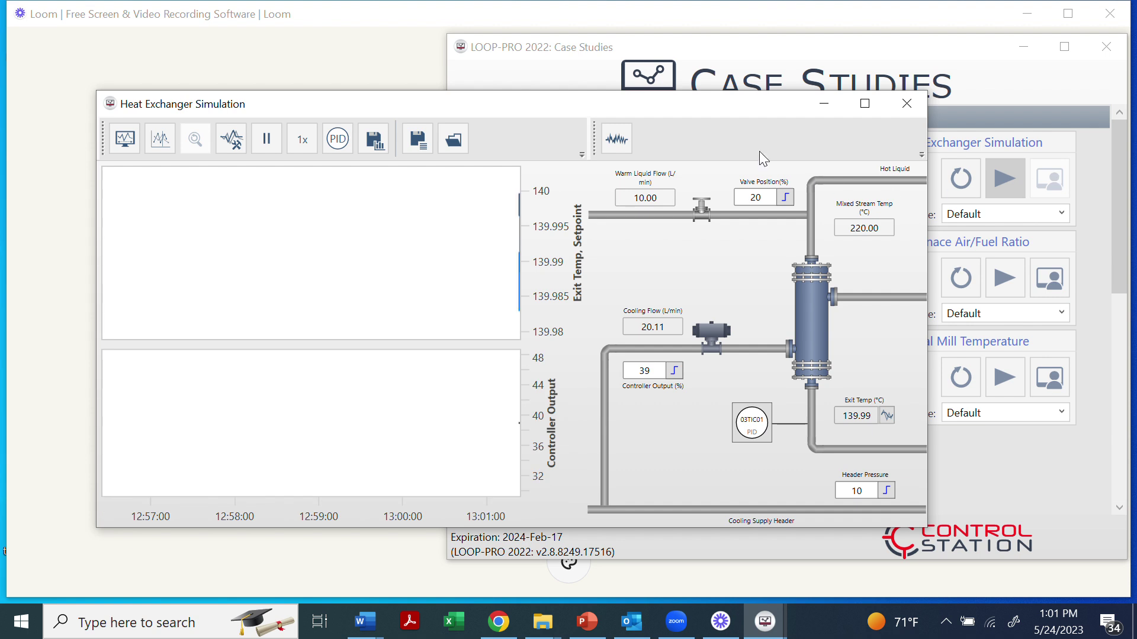
Shift the heat exchanger window right, set 50x speed, pause, and show 25-minute trends.
left_click_drag(729, 104, 891, 104)
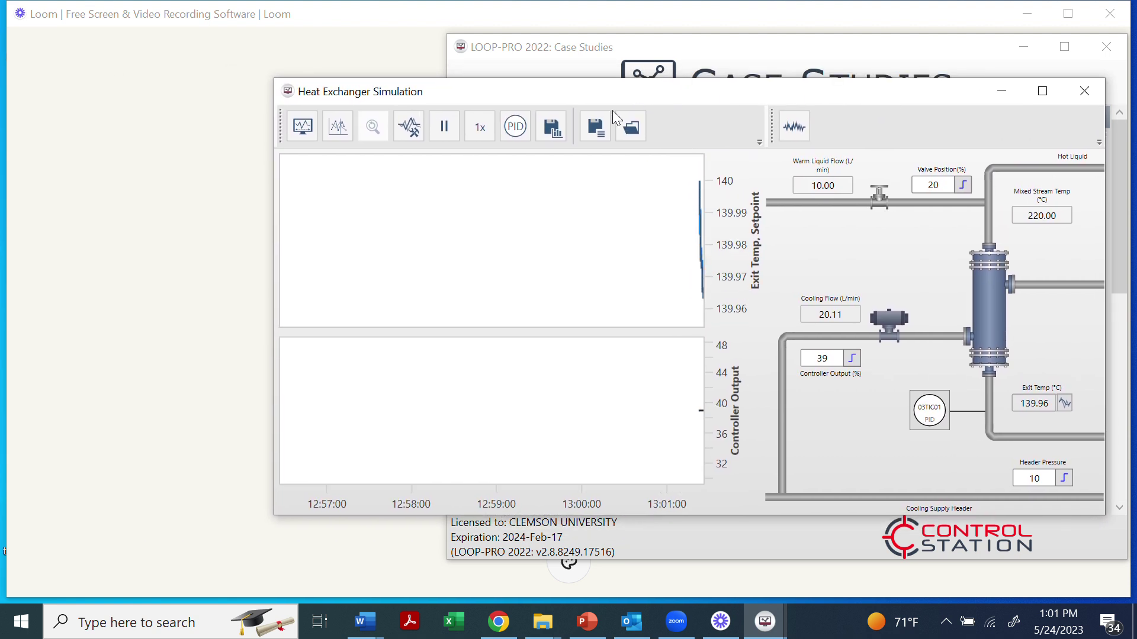
left_click(485, 129)
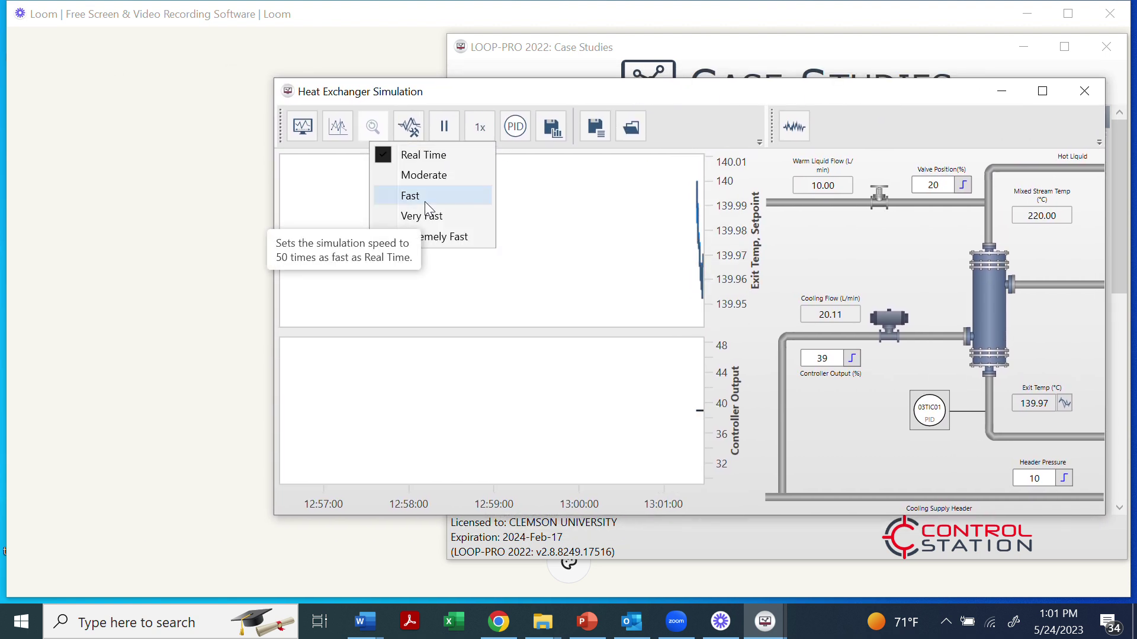
left_click(429, 216)
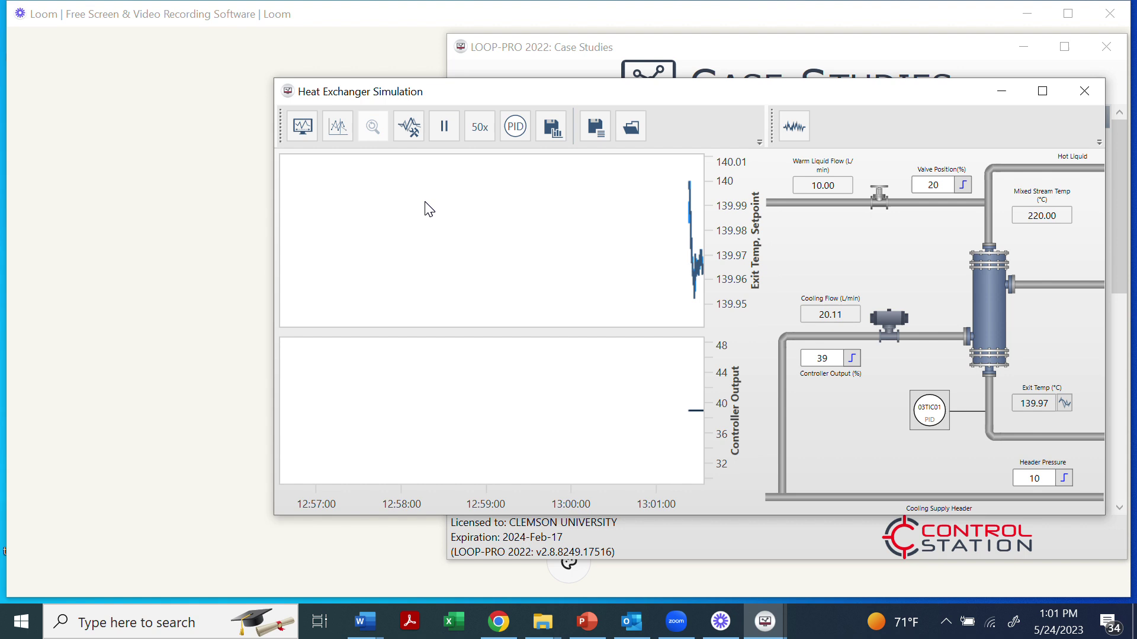
left_click(443, 126)
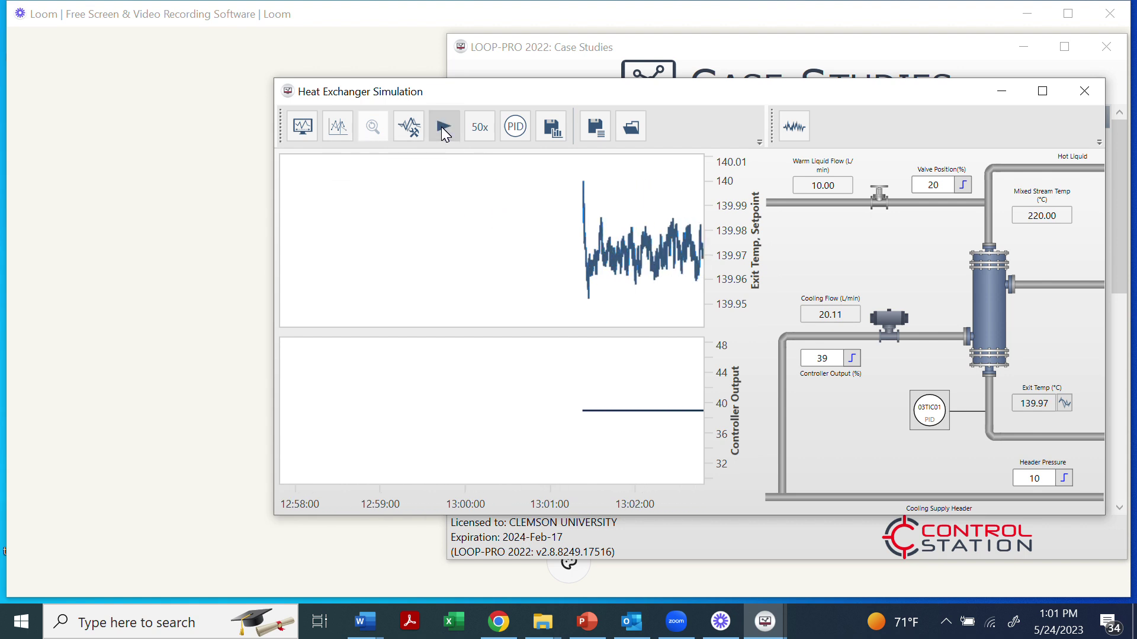
left_click(305, 133)
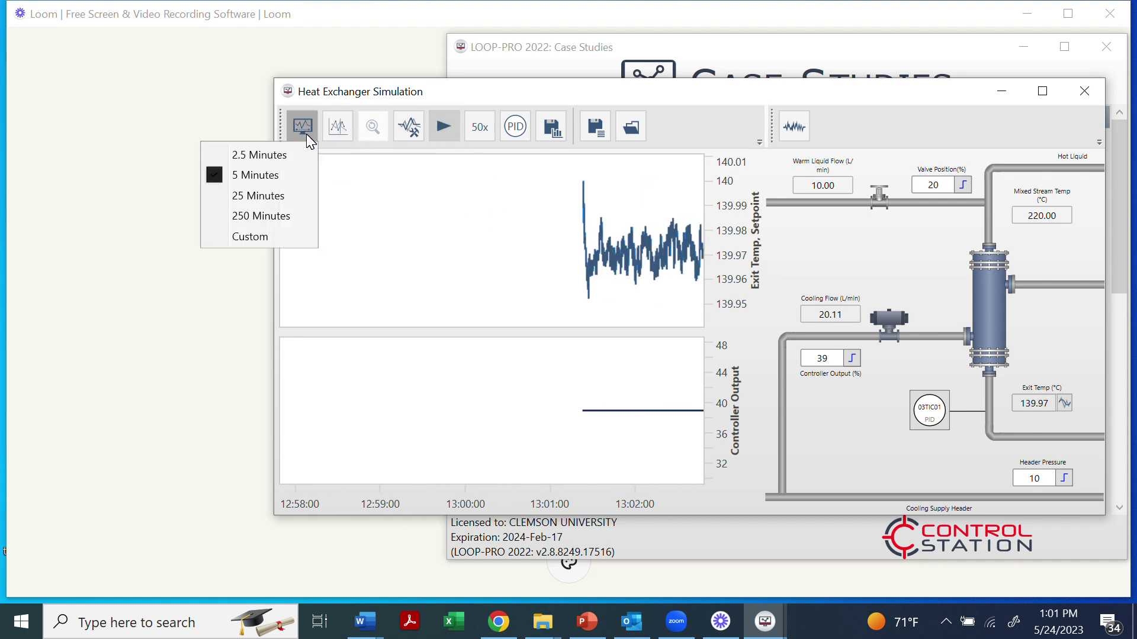
left_click(280, 195)
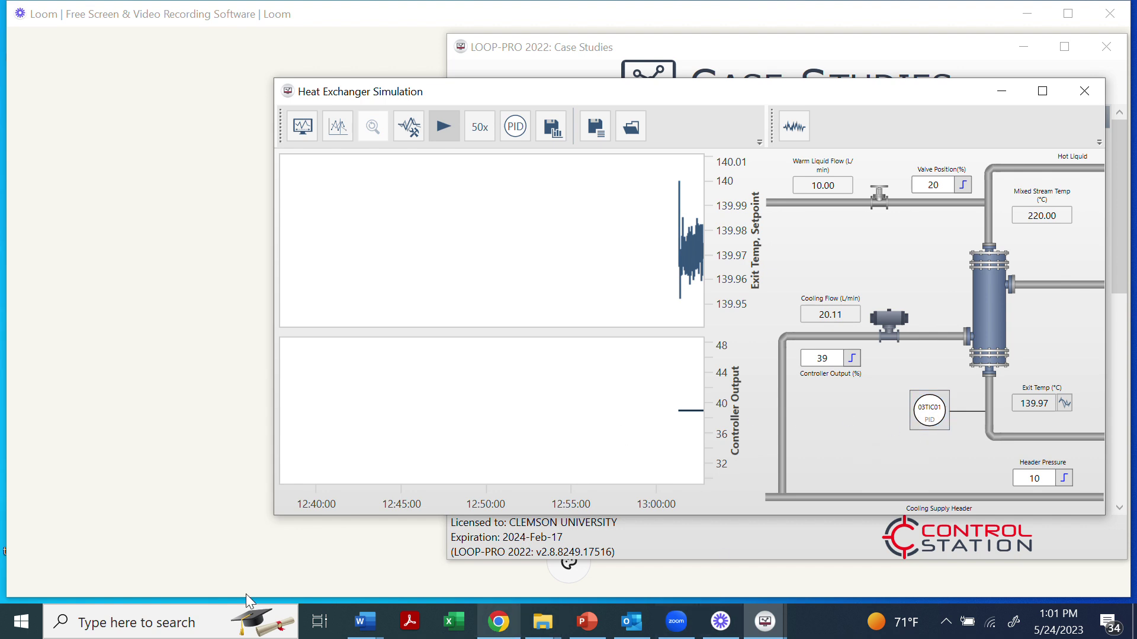
Launch LOOP-PRO Trainer from the Start menu and move its window left to uncover the simulation.
left_click(32, 629)
scroll(125, 492, "down", 10)
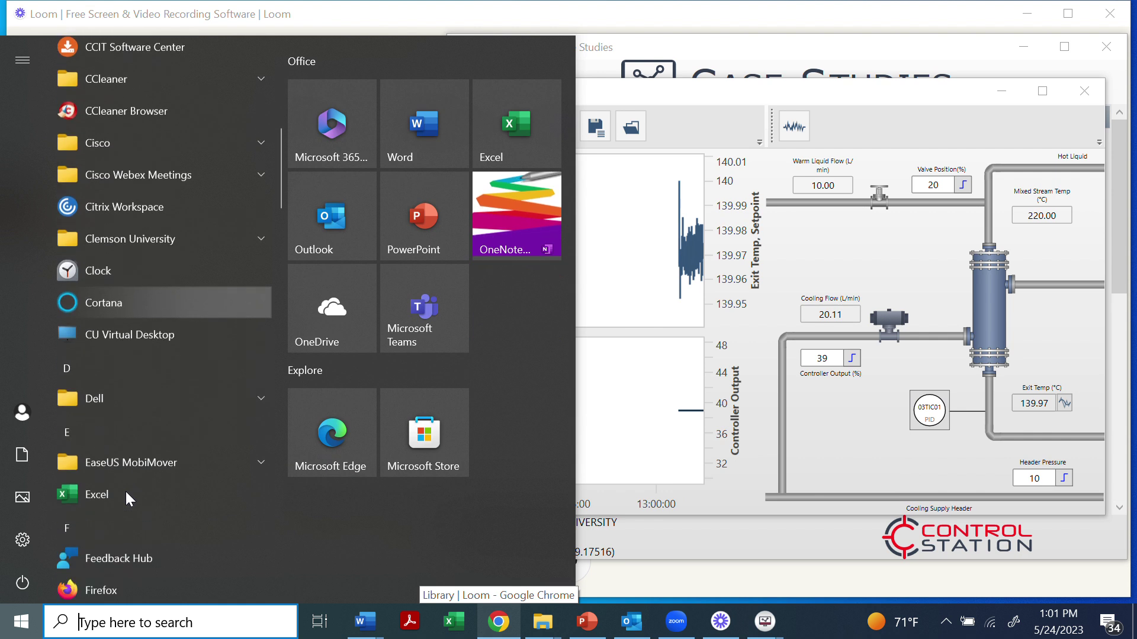
scroll(125, 492, "down", 3)
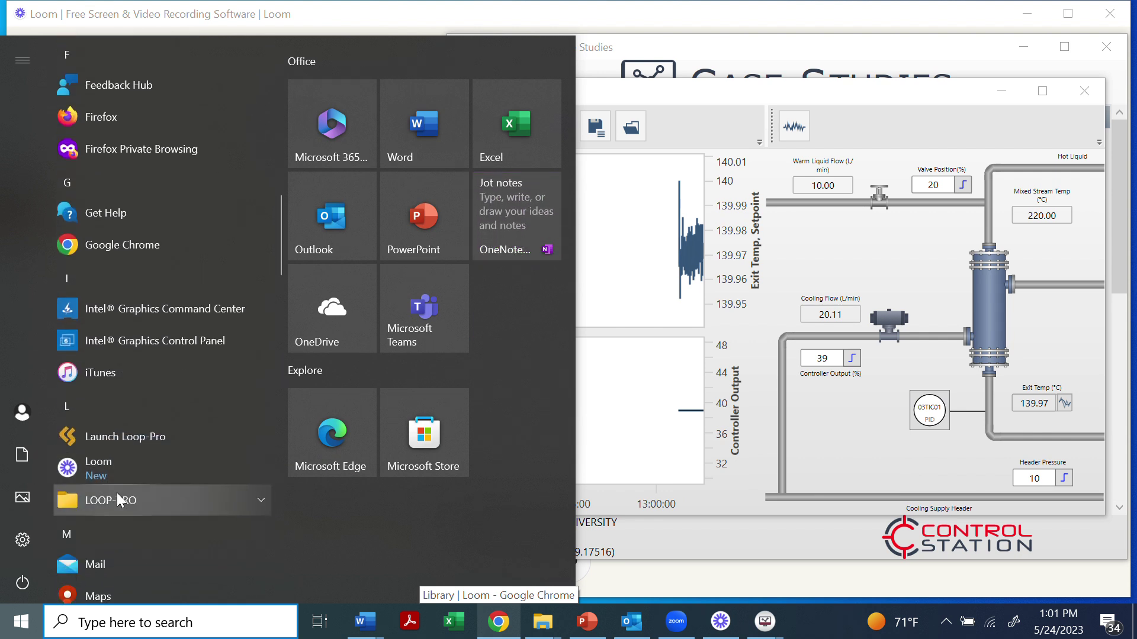
left_click(178, 495)
scroll(177, 494, "down", 3)
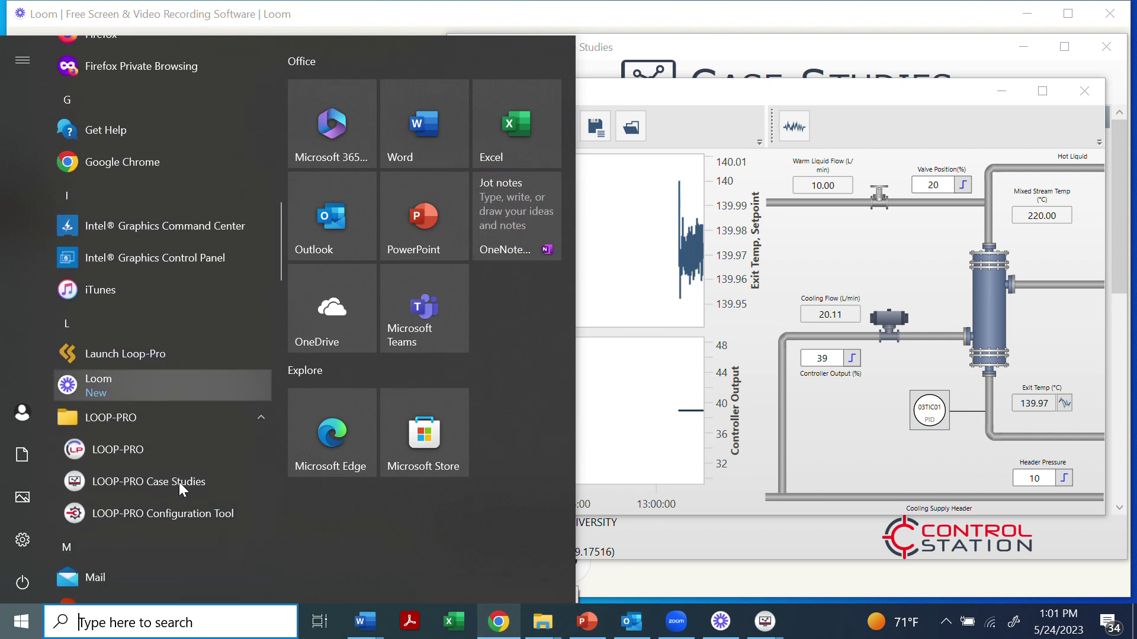
left_click(116, 450)
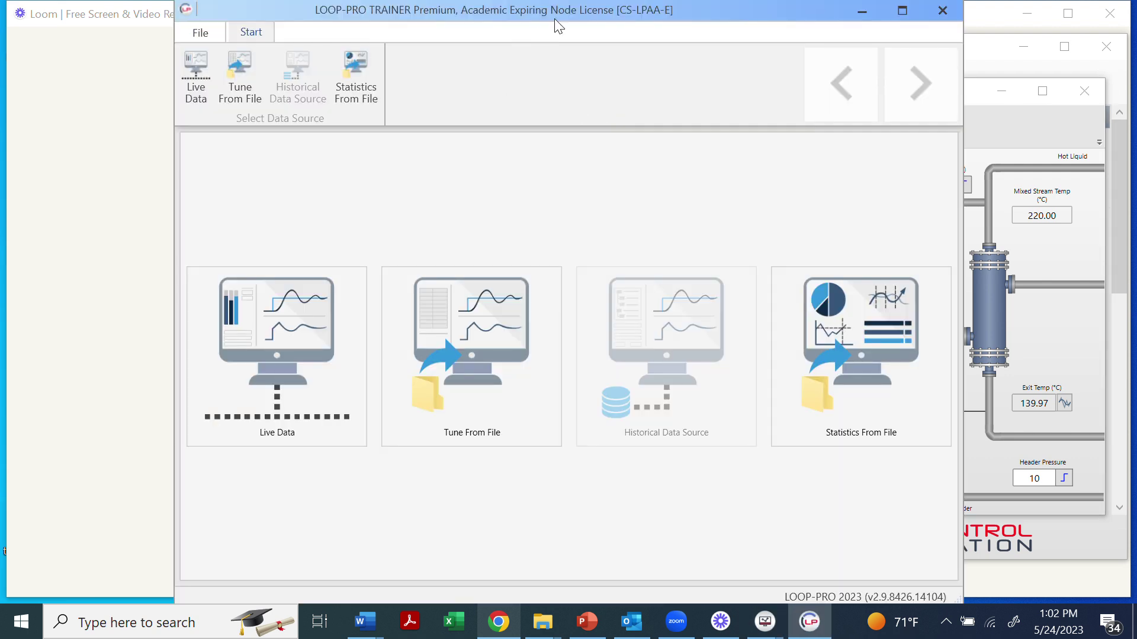
left_click_drag(555, 19, 368, 22)
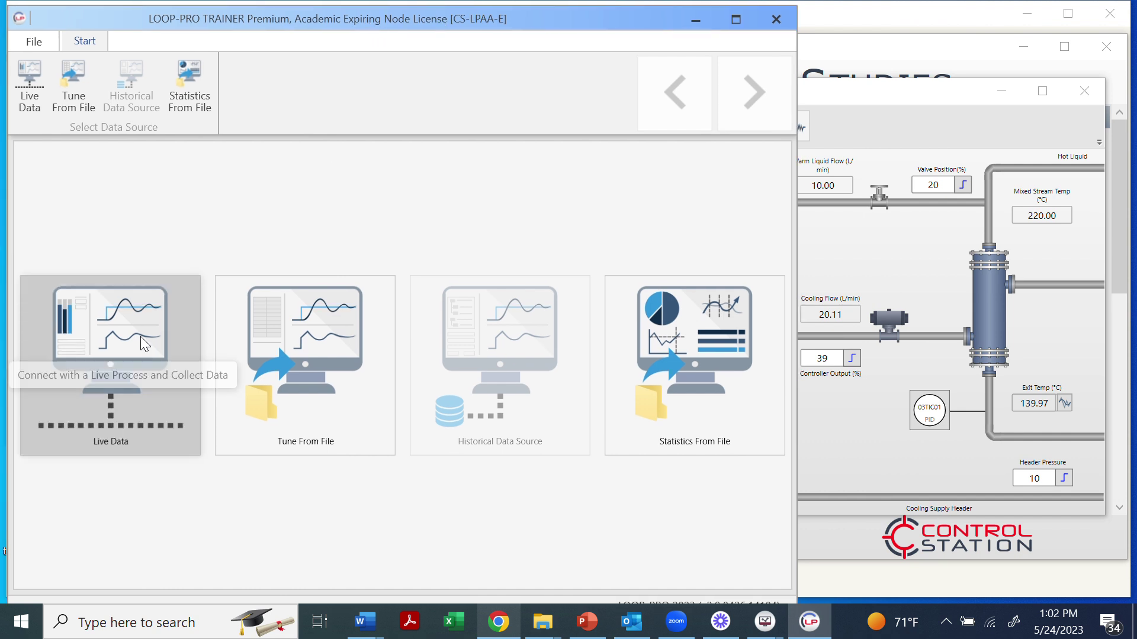
Connect Live Data to Demo Server > CaseStudies > SingleLoopHeatExchanger controller 03TIC01.
left_click(111, 348)
left_click(60, 270)
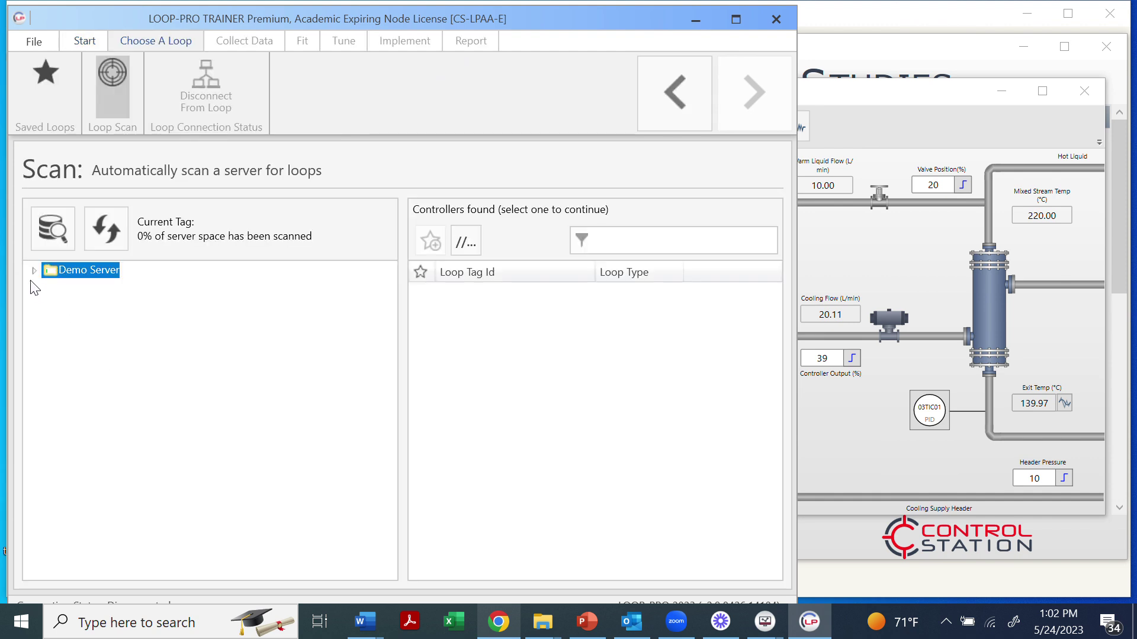
left_click(33, 271)
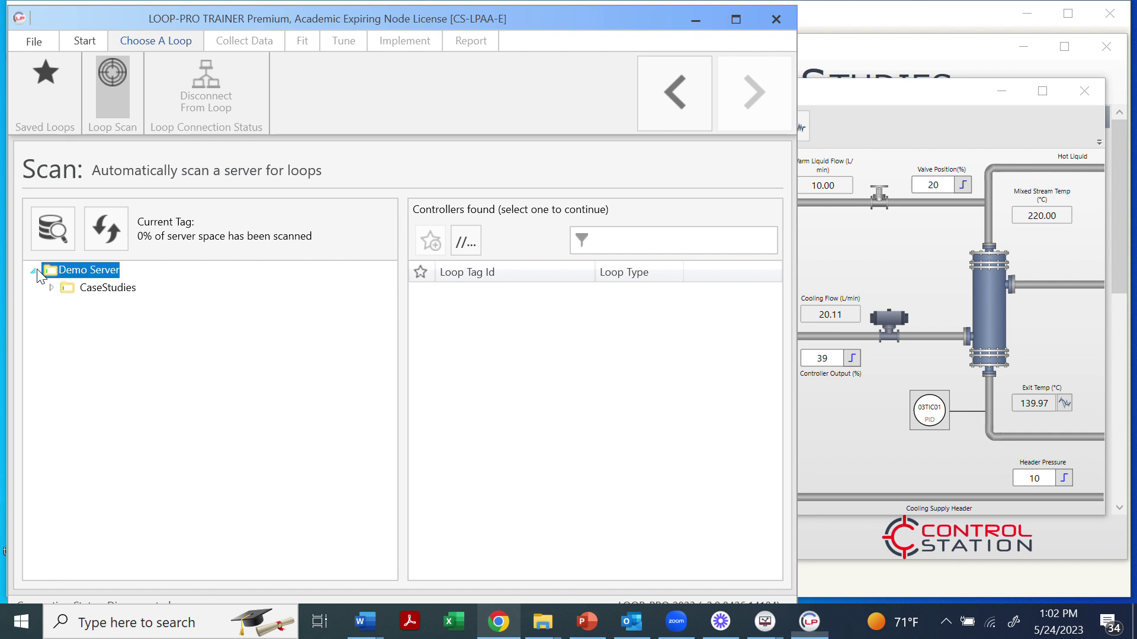
left_click(51, 289)
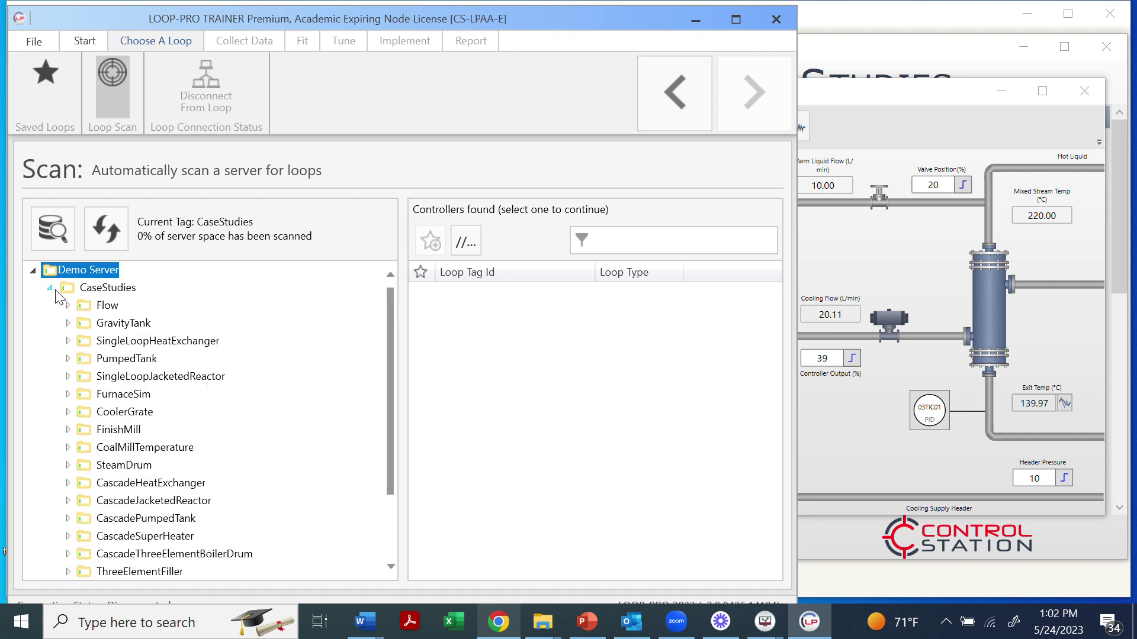
left_click(100, 342)
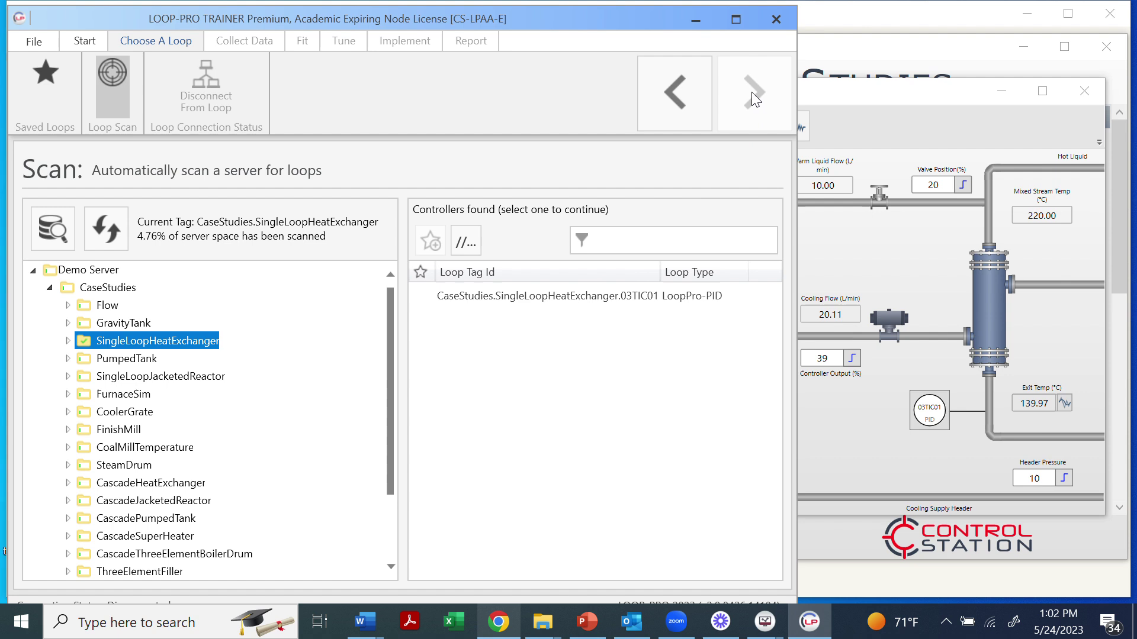
left_click(578, 295)
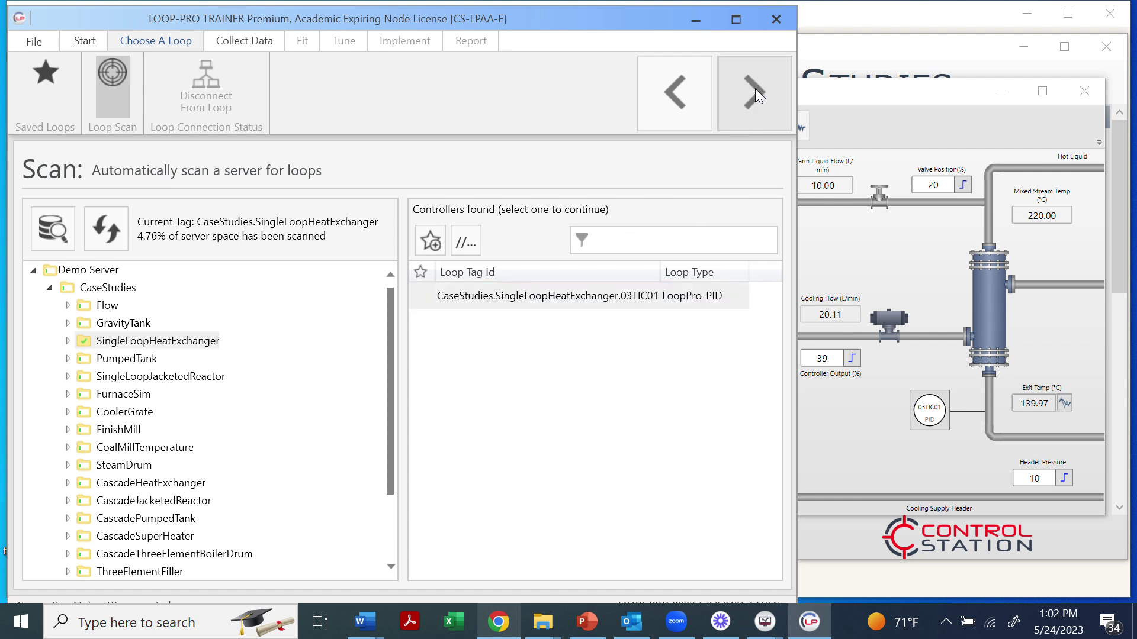
left_click(754, 90)
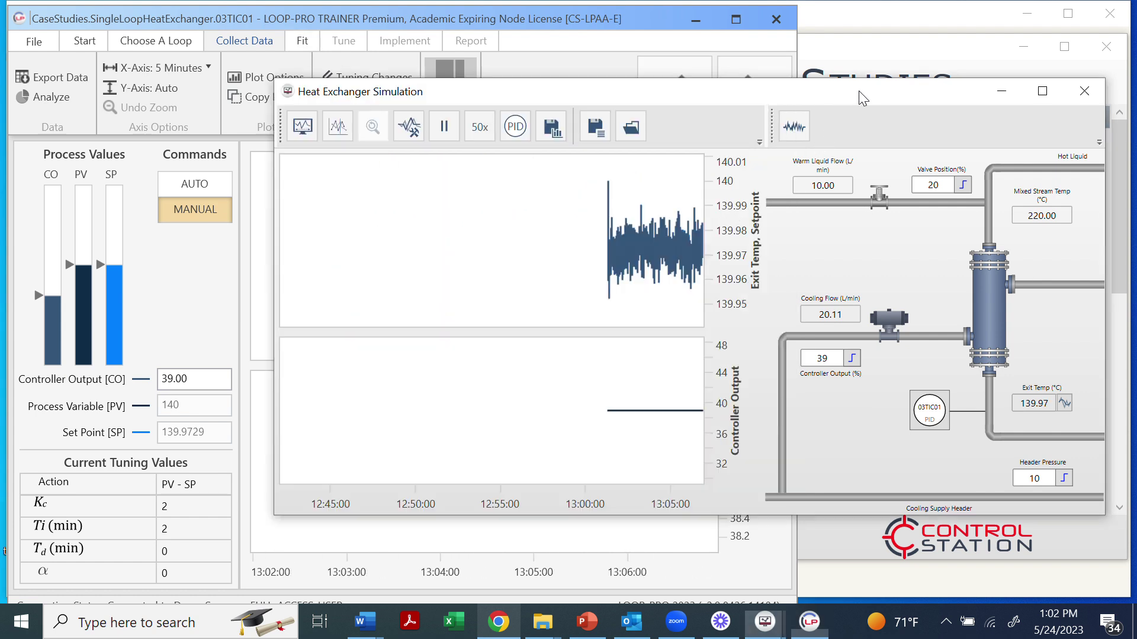
Pause the heat exchanger simulation, check the Trainer trends, then bring the simulation back in front.
left_click(858, 90)
left_click(445, 127)
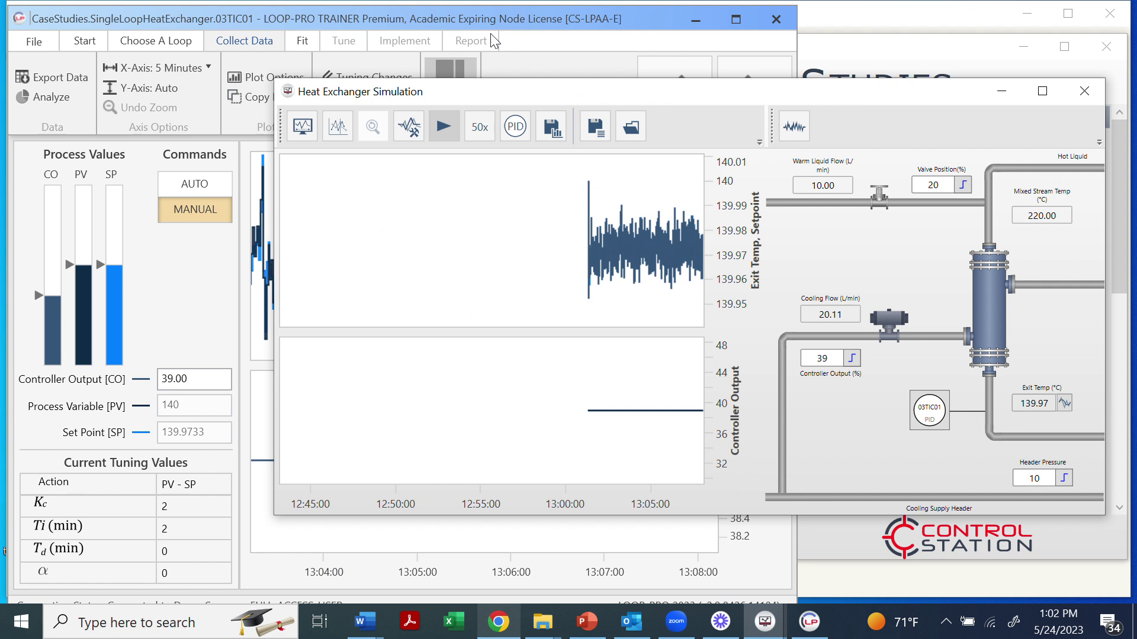
left_click(480, 16)
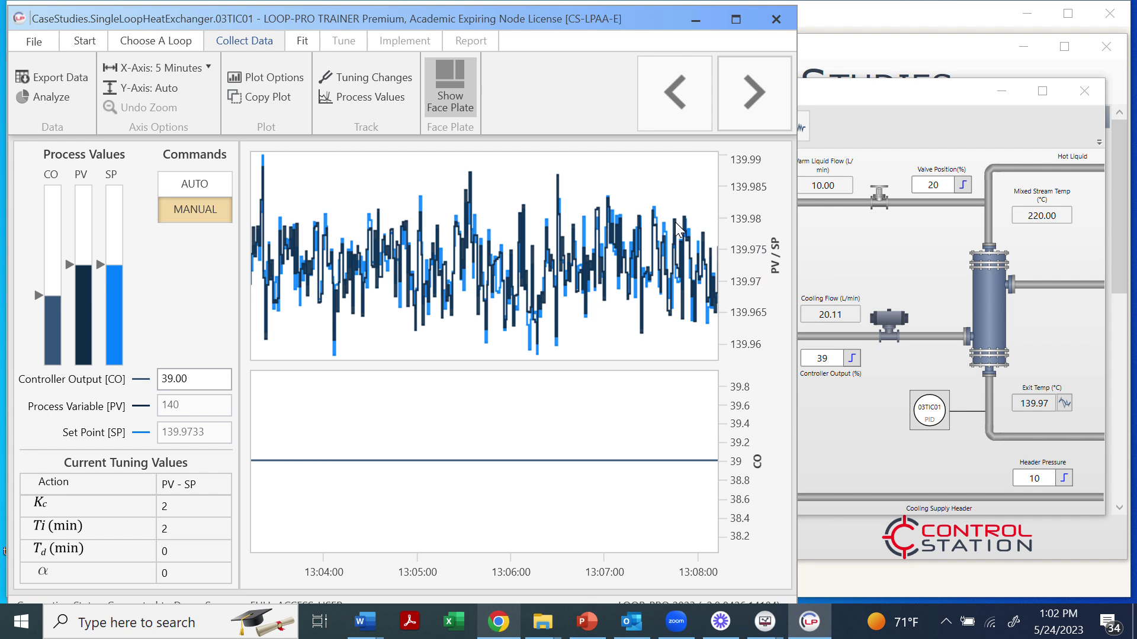
left_click(882, 97)
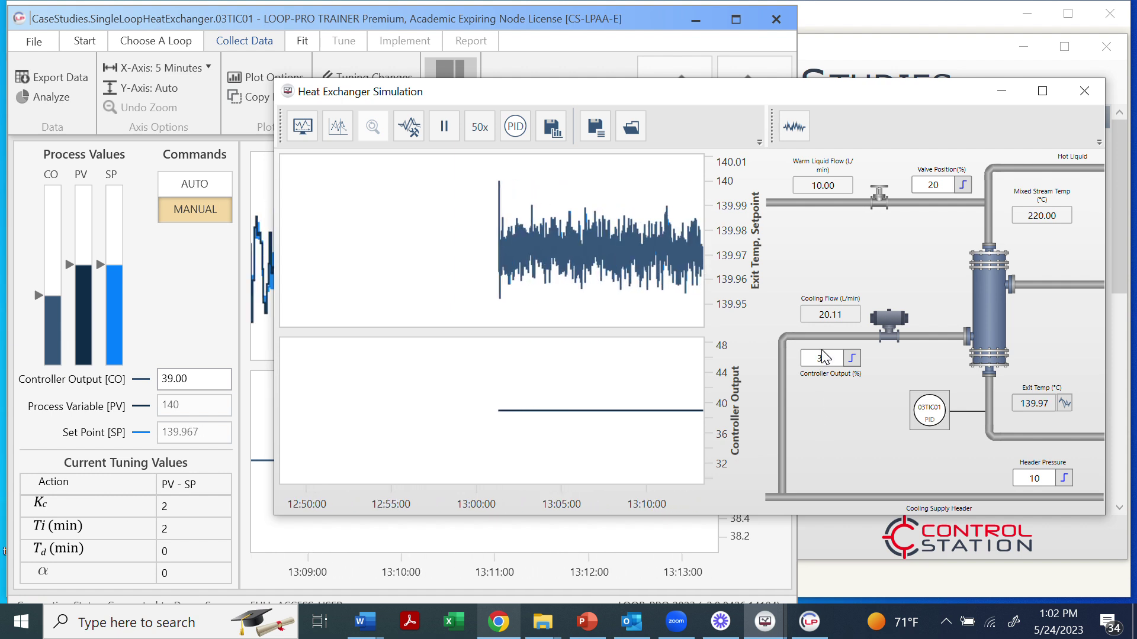
Enter 37 as the controller output and run the simulation at 100x speed.
key("Tab")
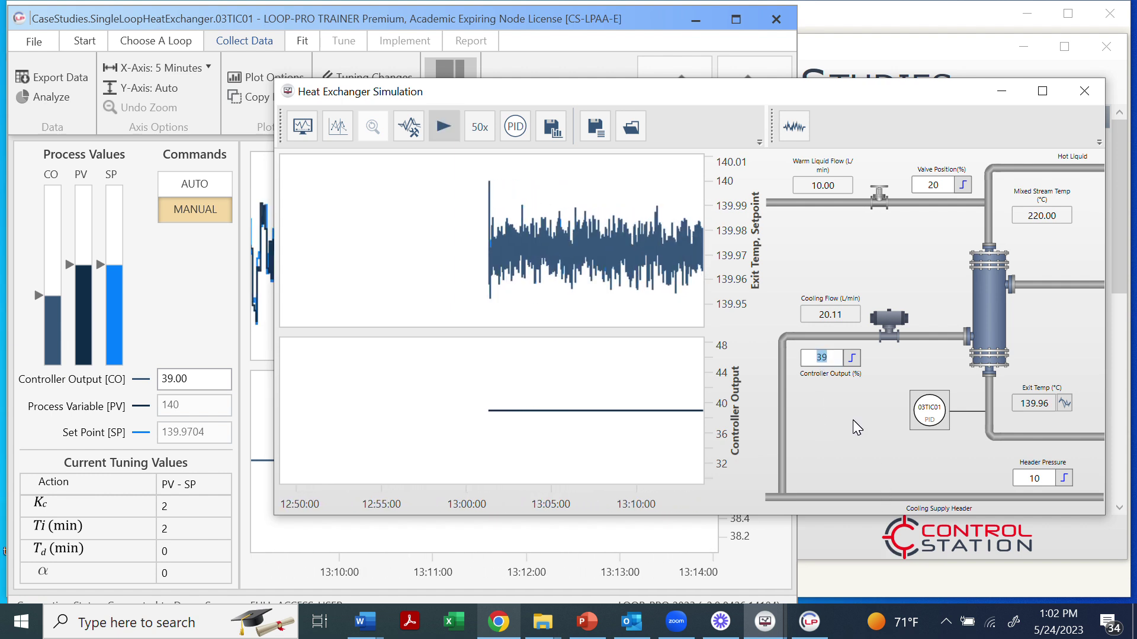
type("37")
key("Return")
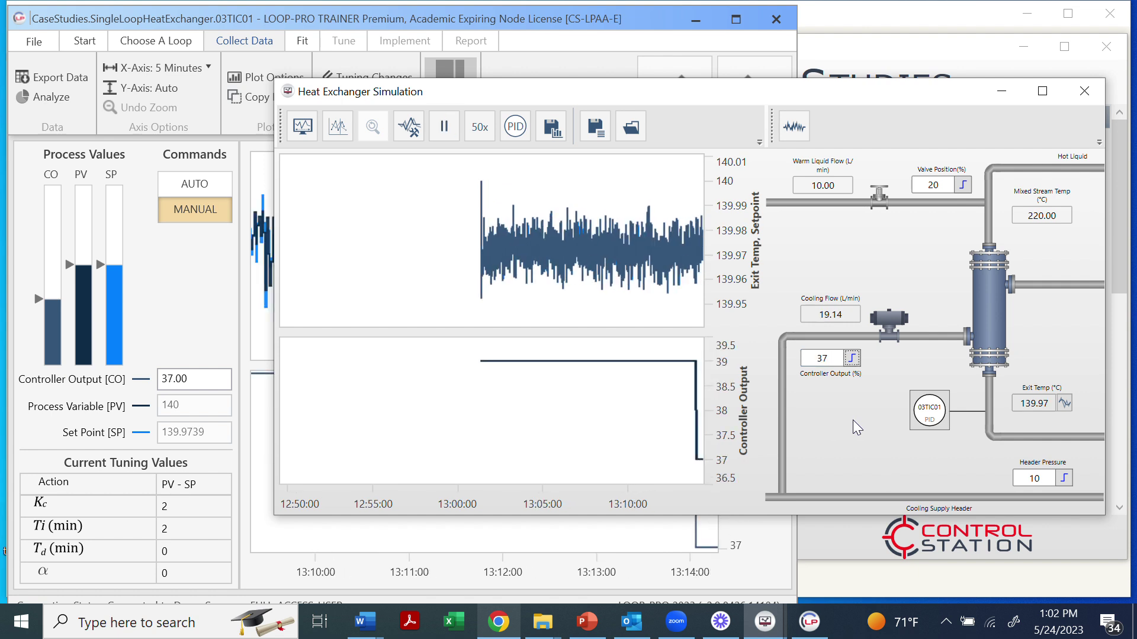
left_click(481, 126)
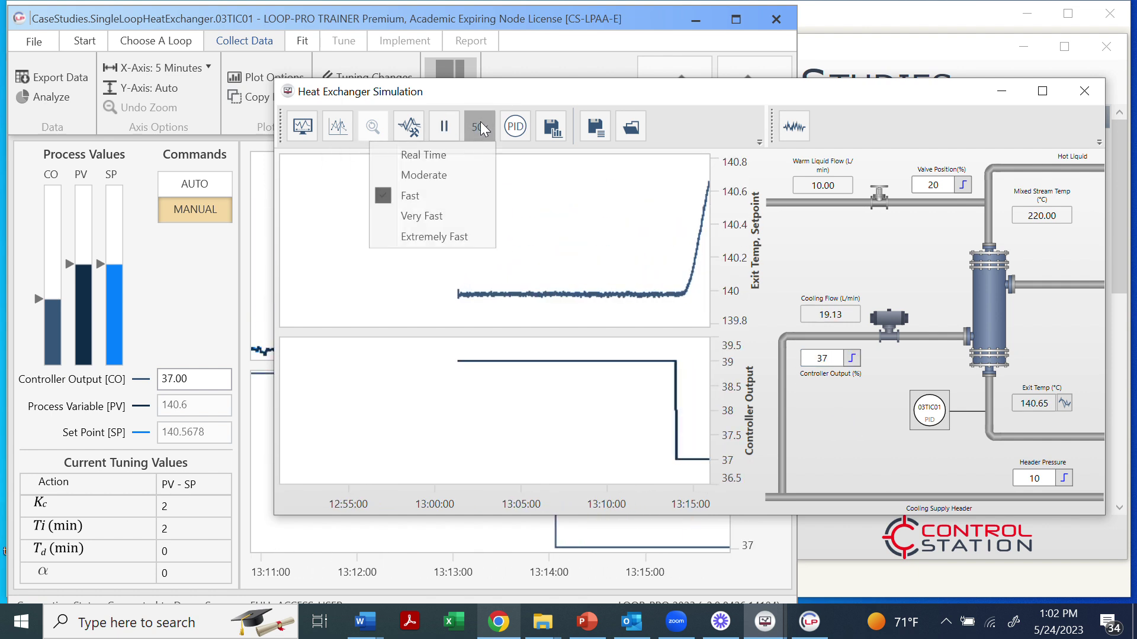
left_click(428, 215)
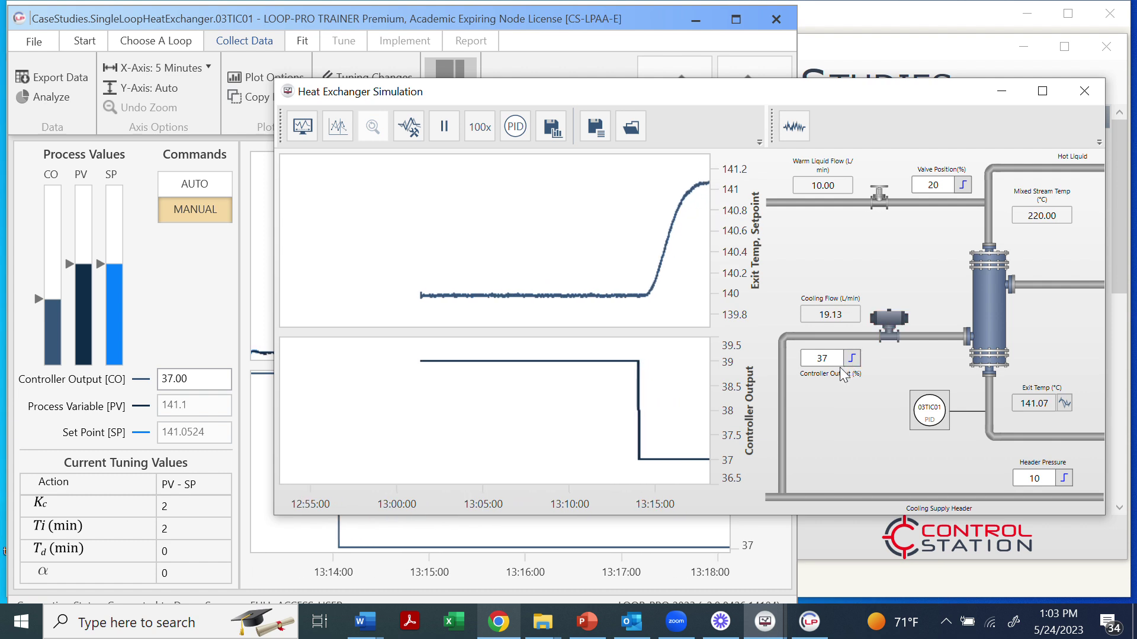
Step the controller output to 41, then back to 39, and pause the simulation.
left_click(822, 357)
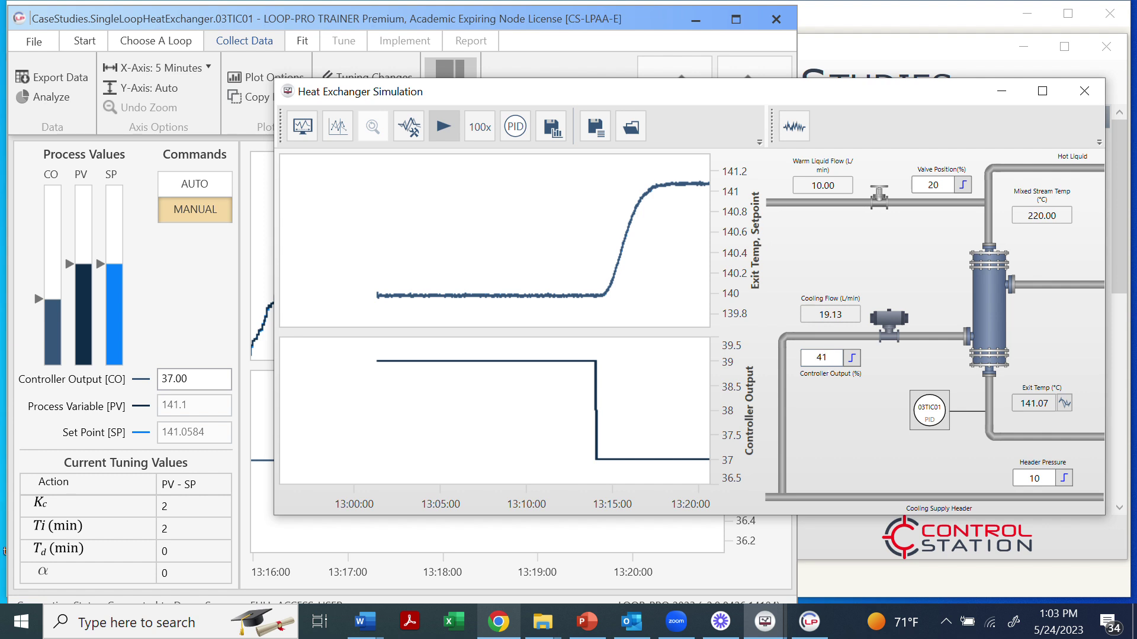
left_click(444, 125)
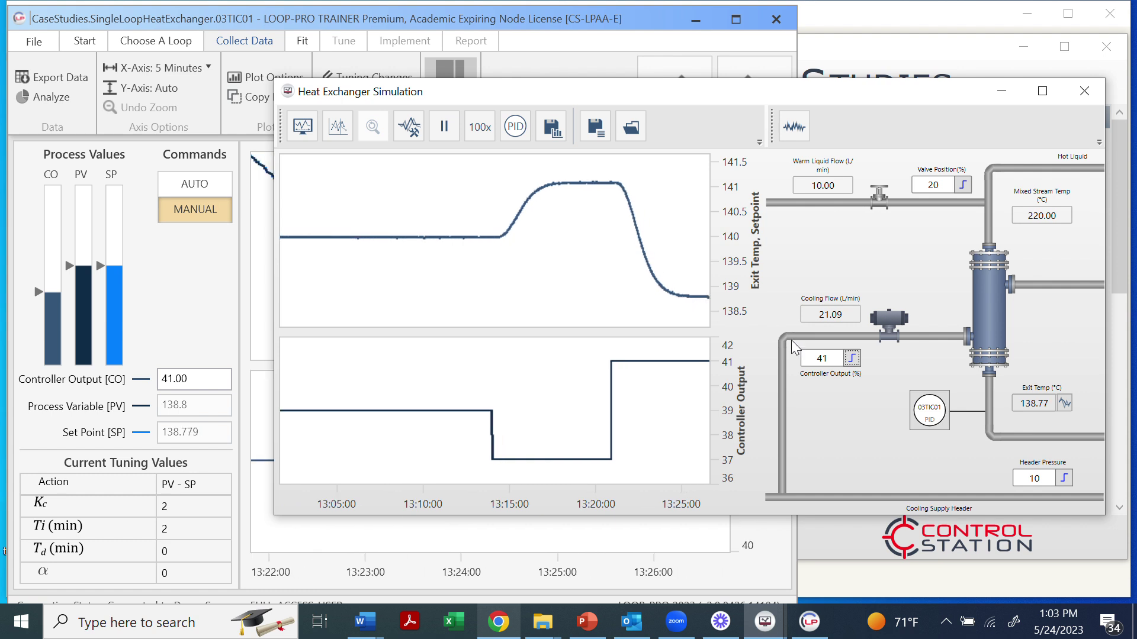
double_click(822, 358)
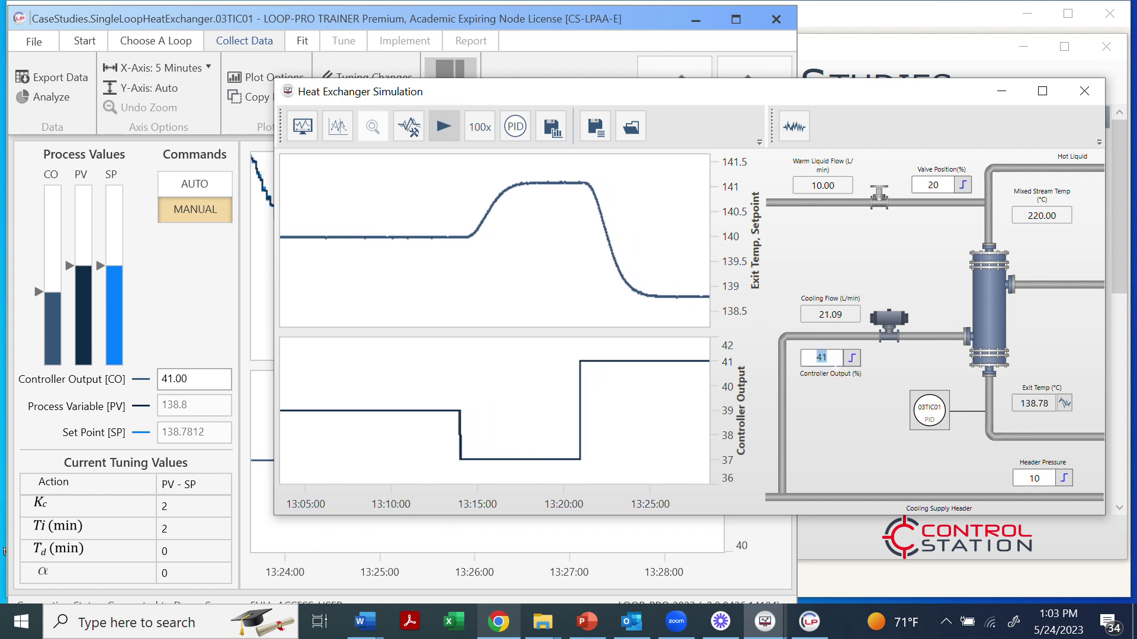
key("Return")
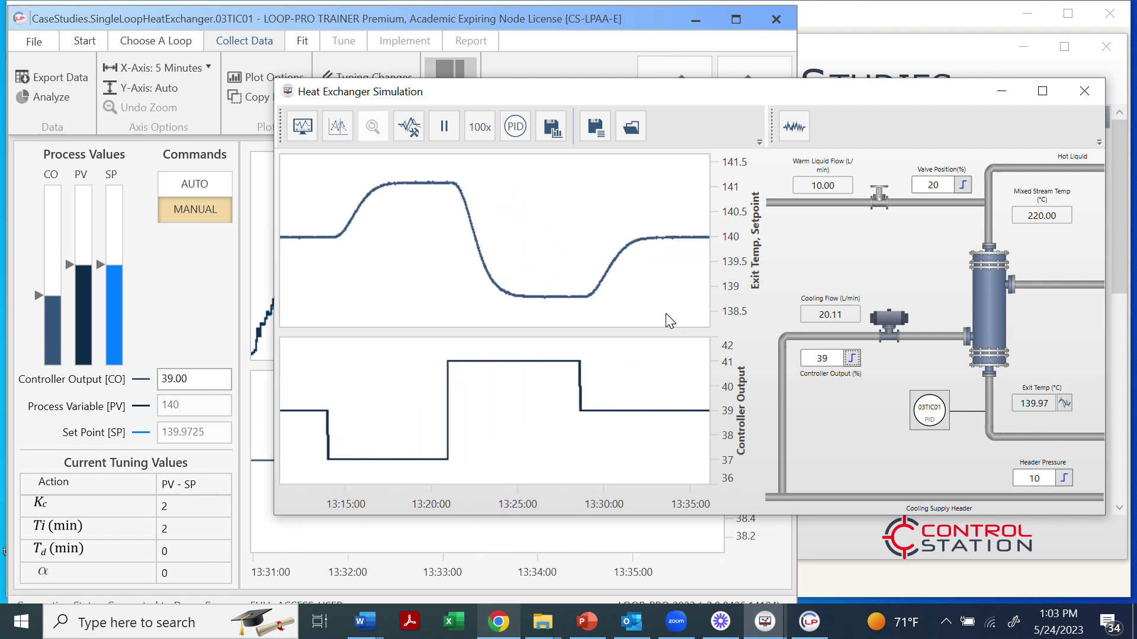
left_click(448, 134)
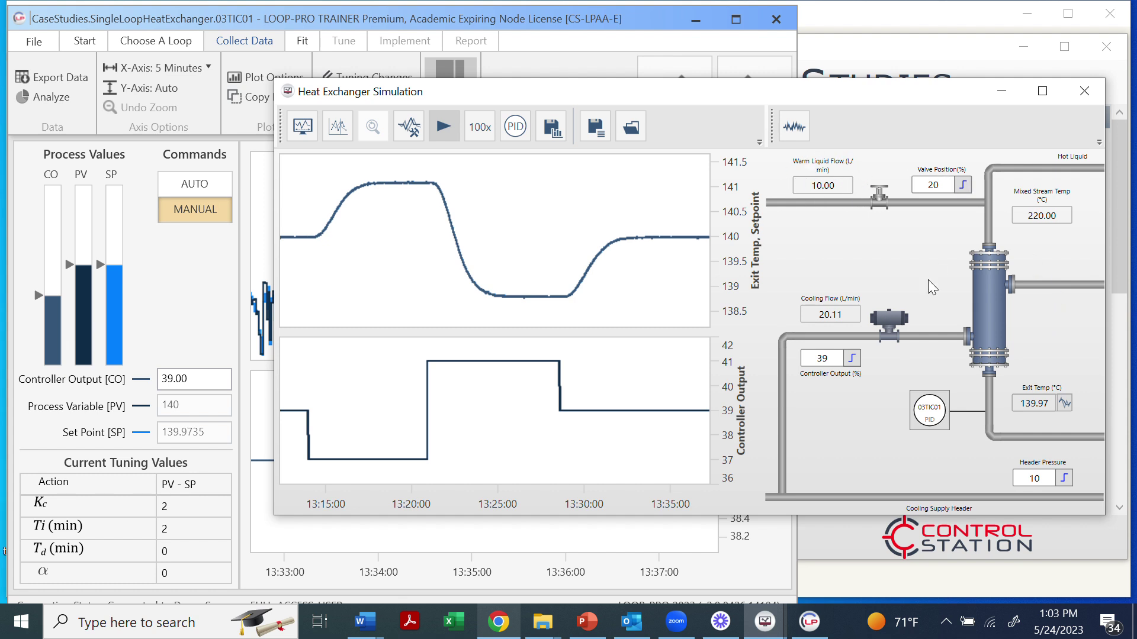
left_click(937, 413)
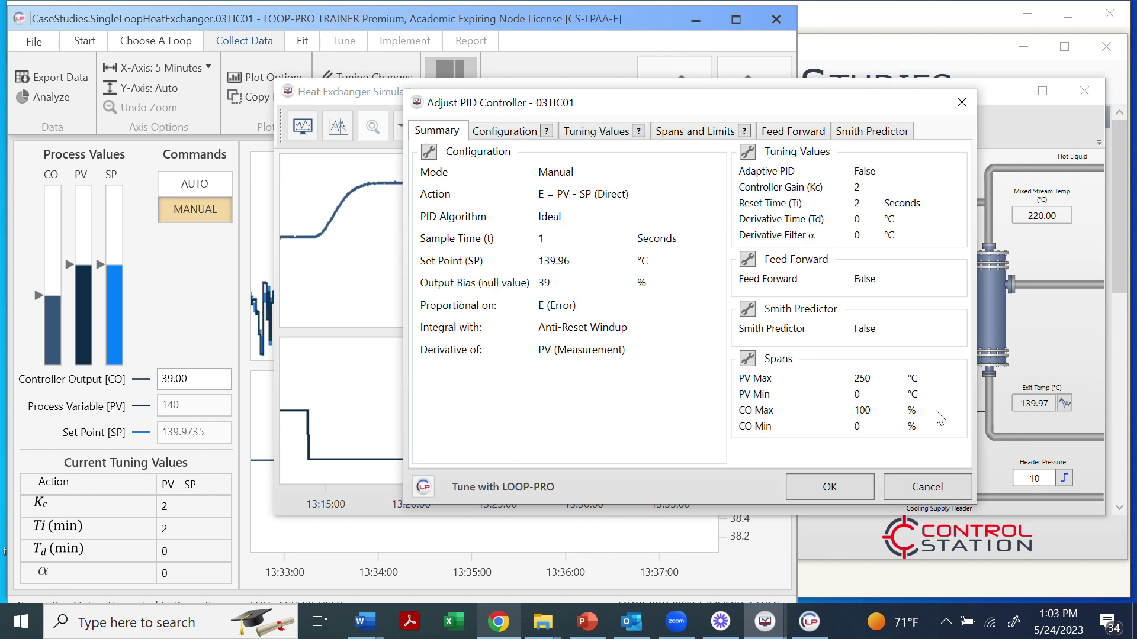
left_click_drag(672, 106, 555, 123)
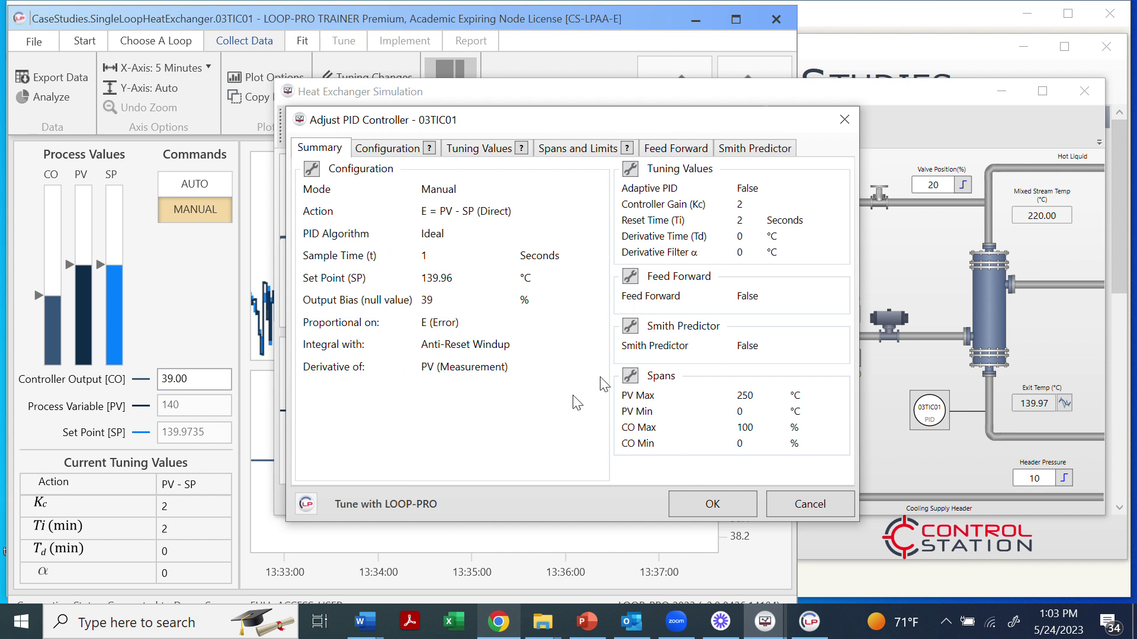
left_click(391, 149)
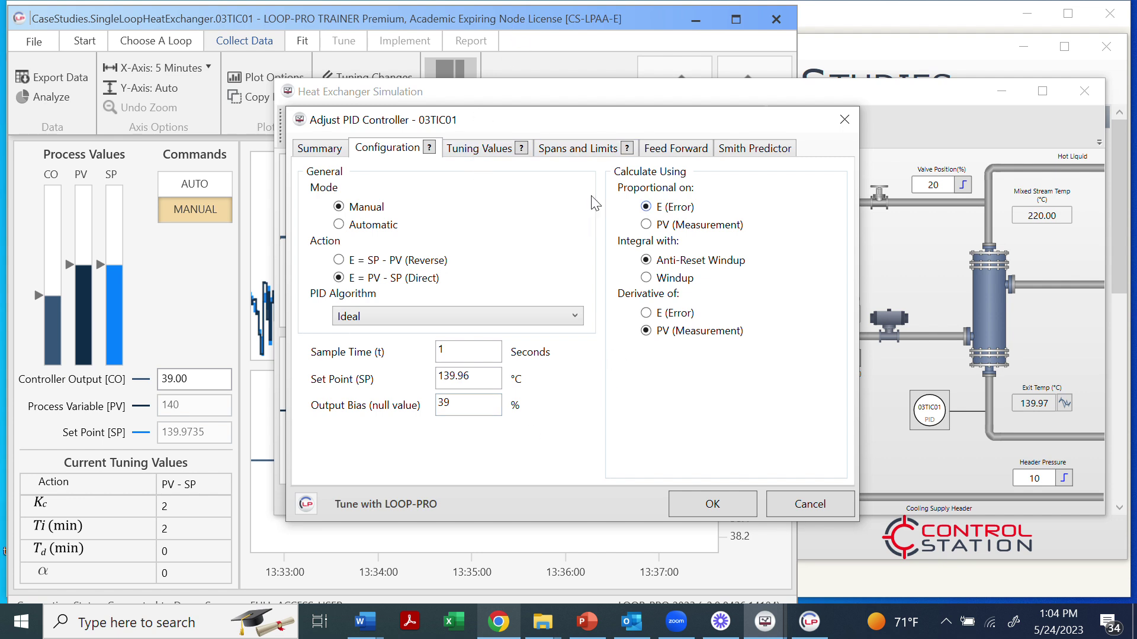
left_click(480, 153)
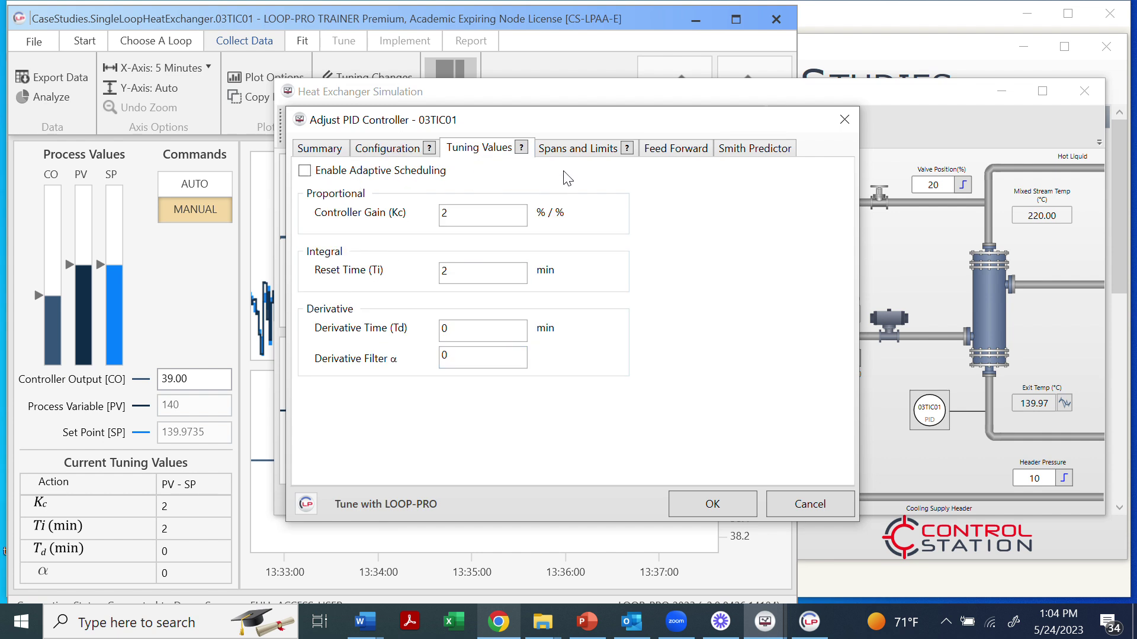
left_click(579, 156)
left_click(676, 152)
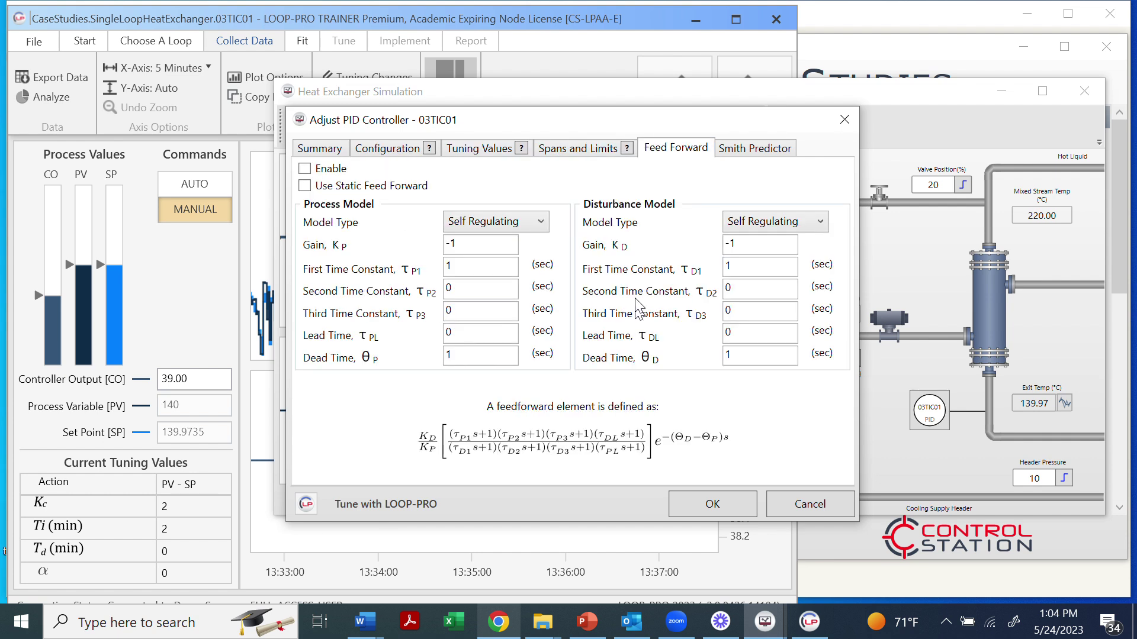
left_click(845, 120)
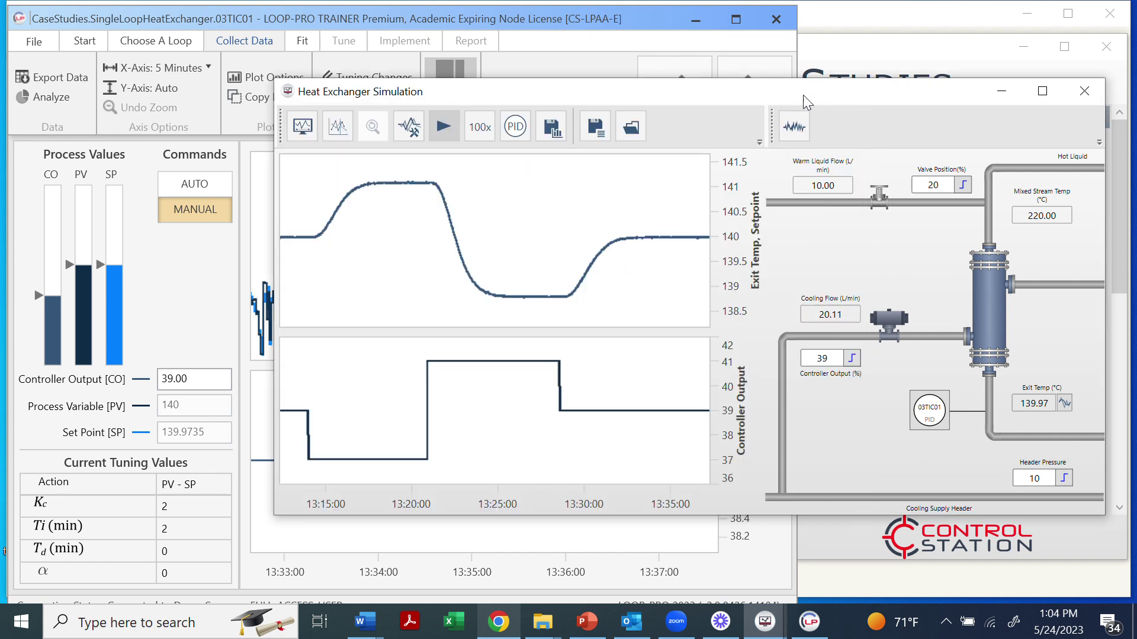
Set the Trainer's X-axis to a custom 25-minute history so the step test fills the plots.
left_click(534, 21)
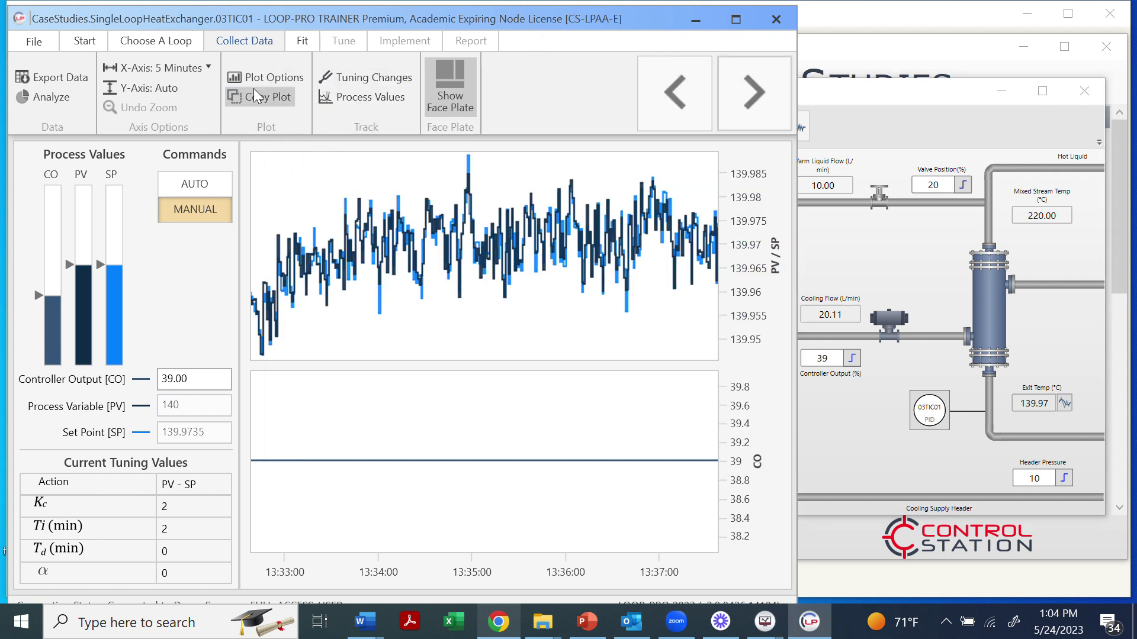
left_click(168, 69)
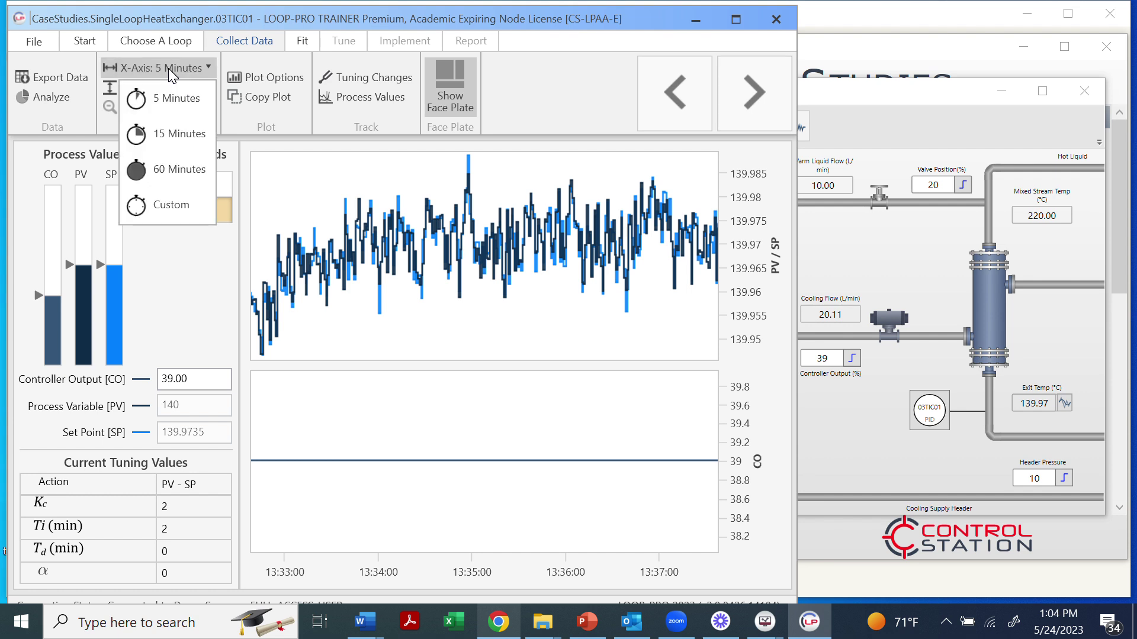
left_click(159, 200)
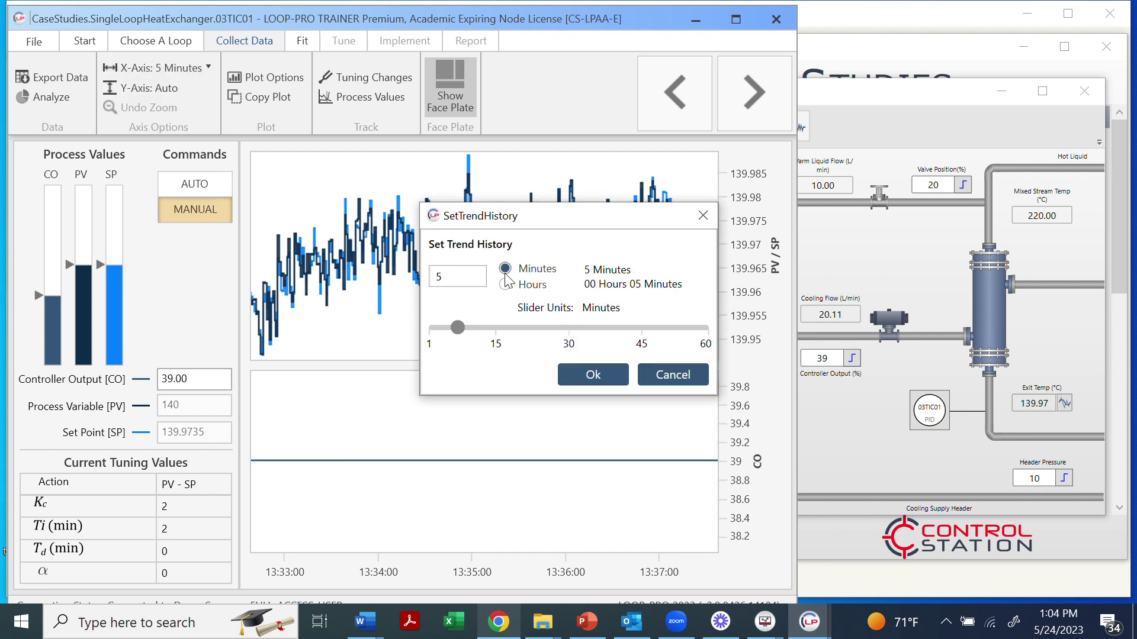
double_click(481, 281)
type("25")
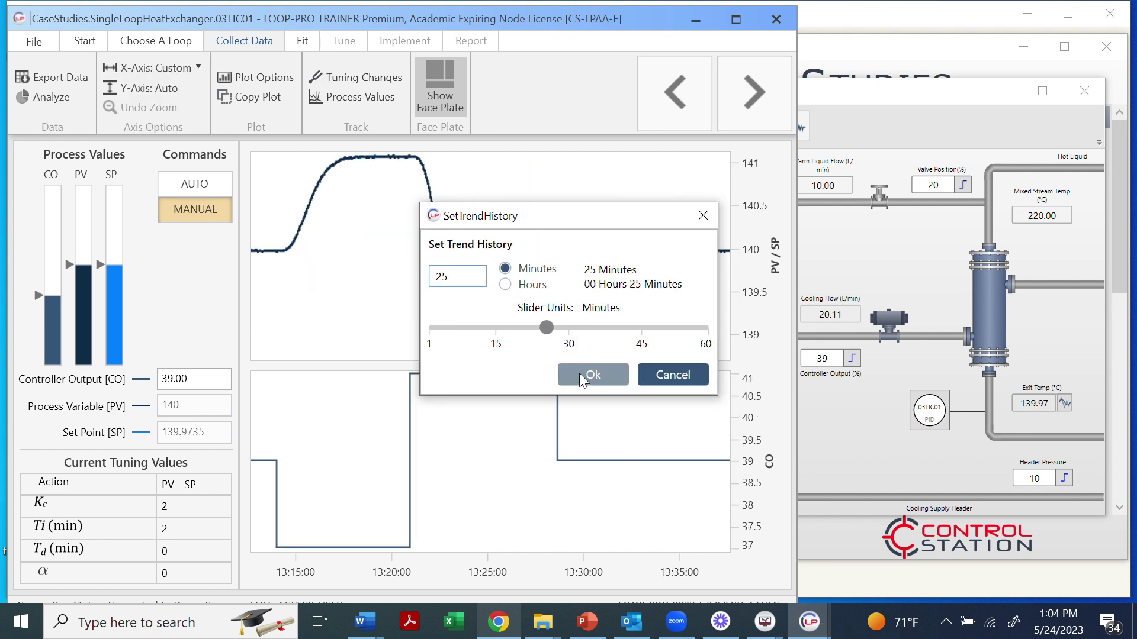
left_click(581, 373)
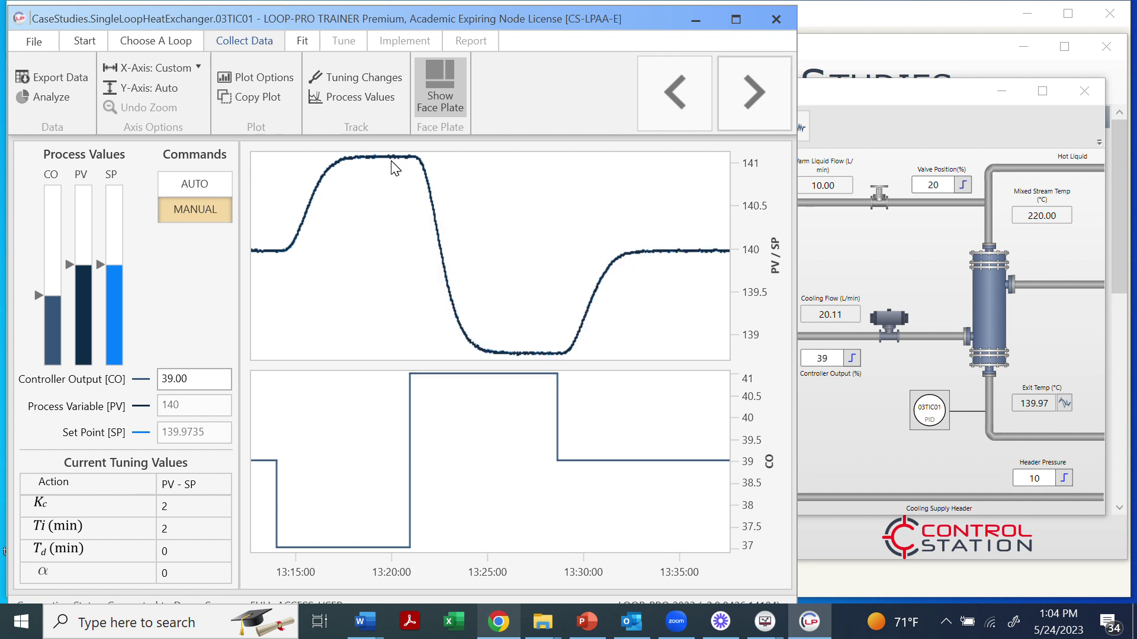
left_click(305, 41)
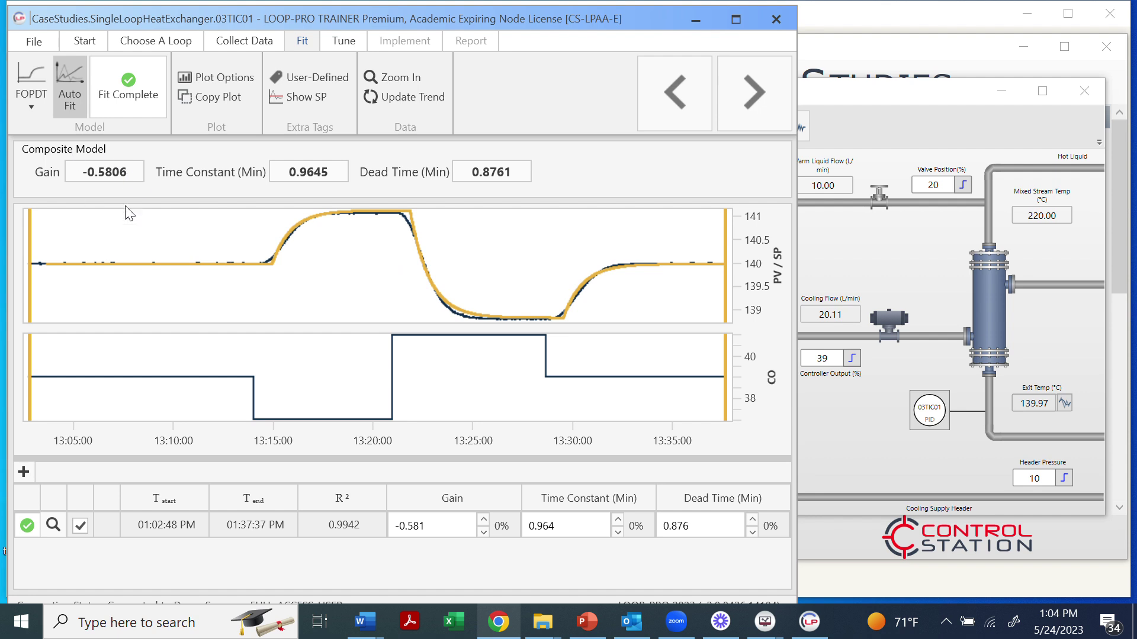
Check the model type list and keep FOPDT for the auto-fitted model.
left_click(26, 99)
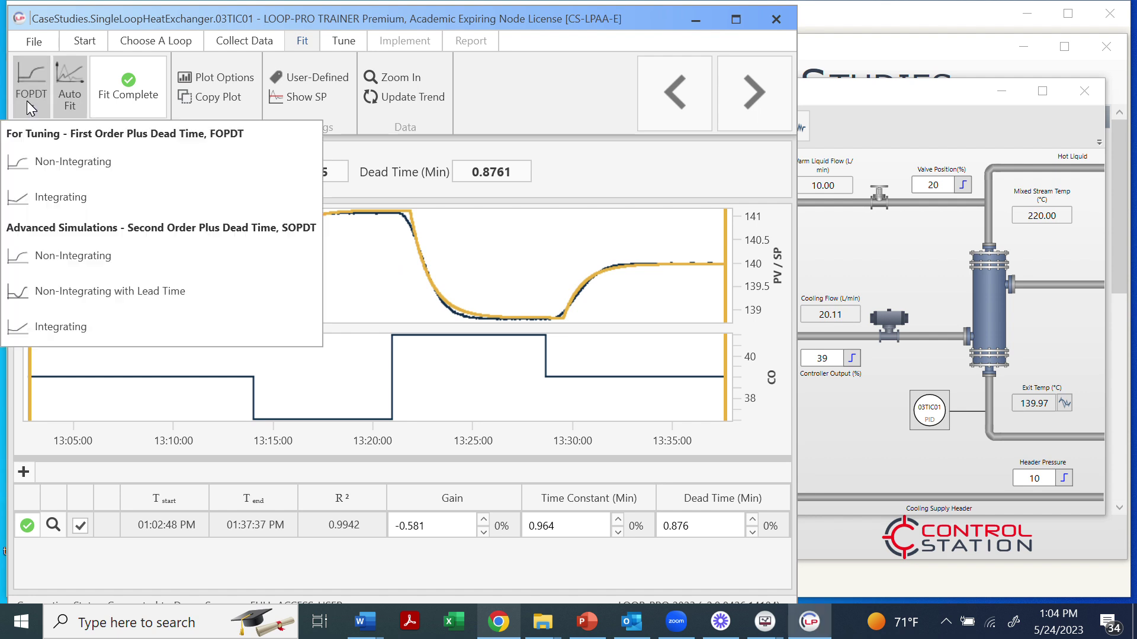
left_click(444, 299)
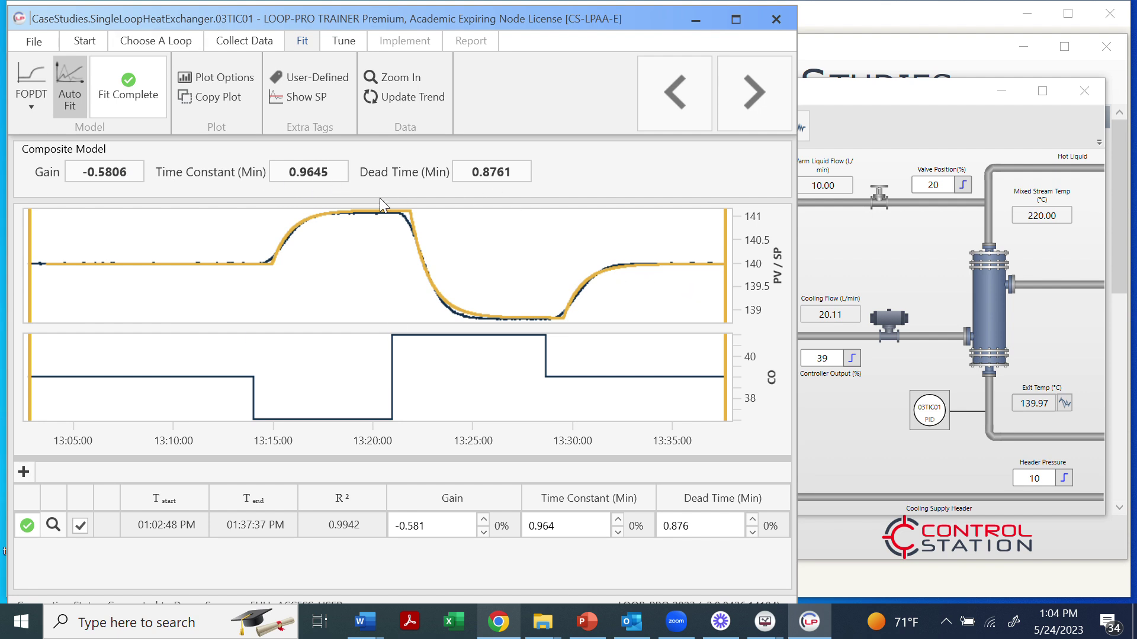
Preview PI tuning with a 0.60546 min closed-loop time constant (Kc 2.803, Ti 0.9645), then close the Trainer.
left_click(349, 41)
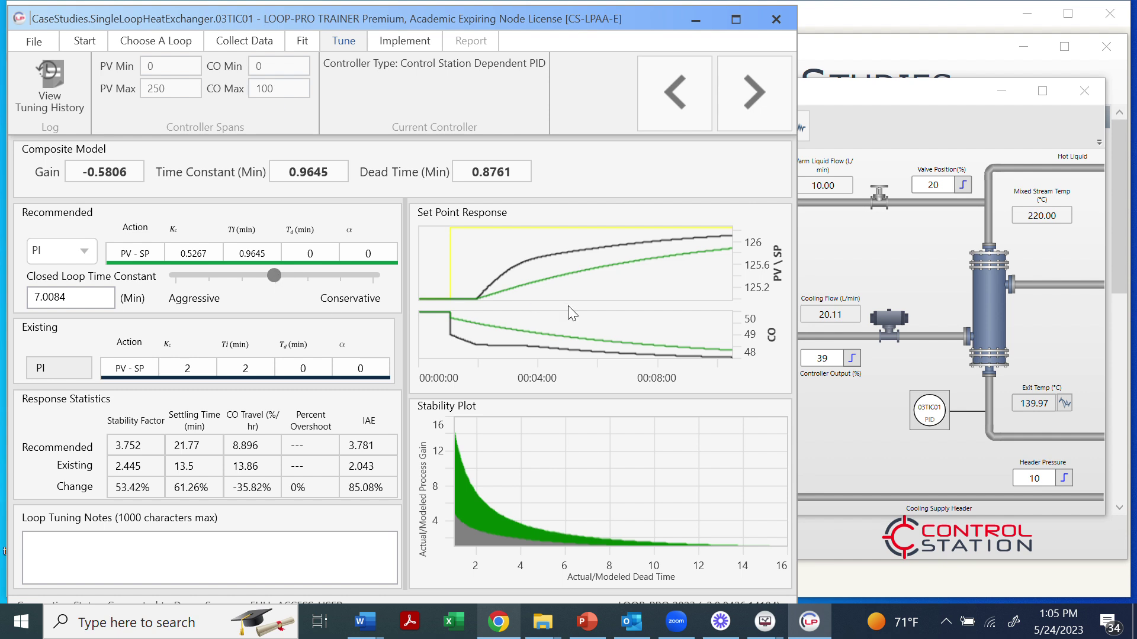
left_click(77, 253)
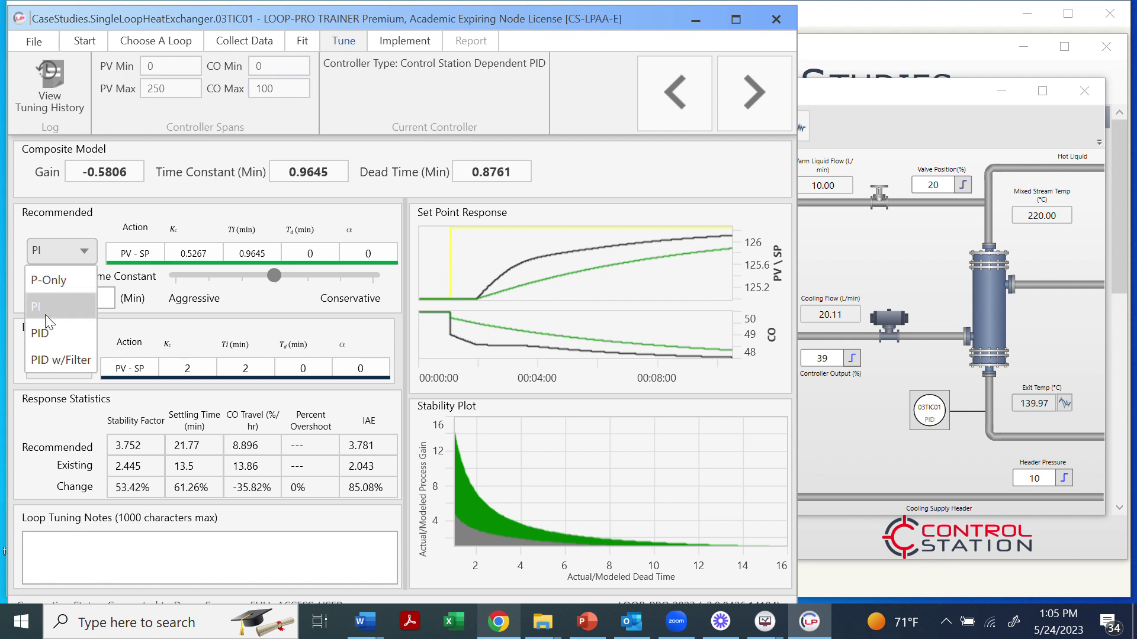
left_click(198, 220)
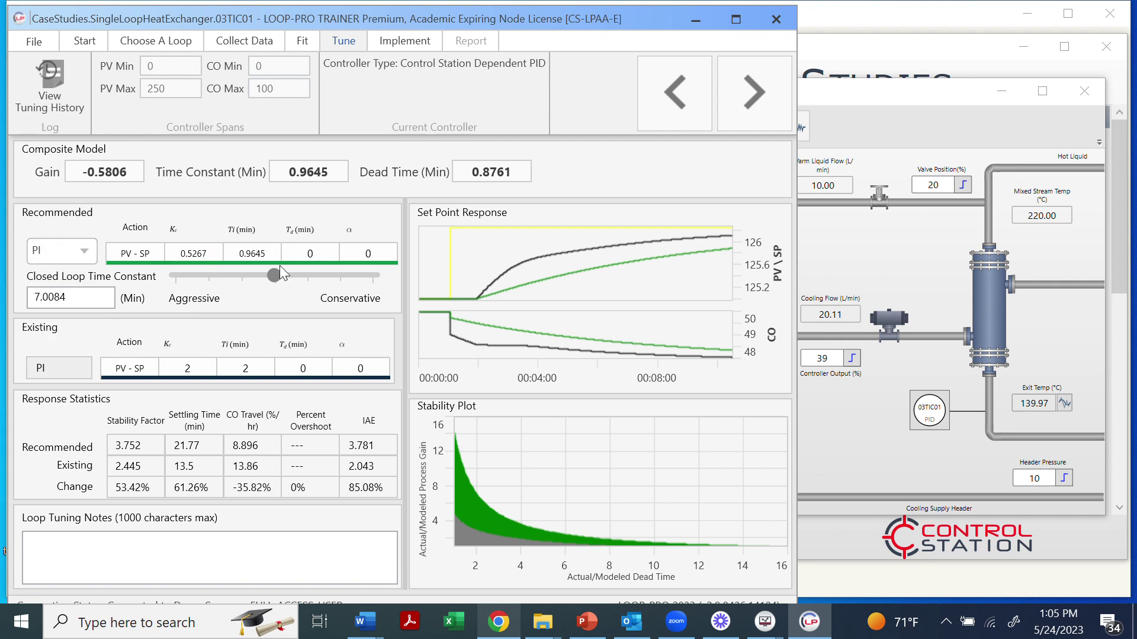
left_click_drag(274, 277, 208, 290)
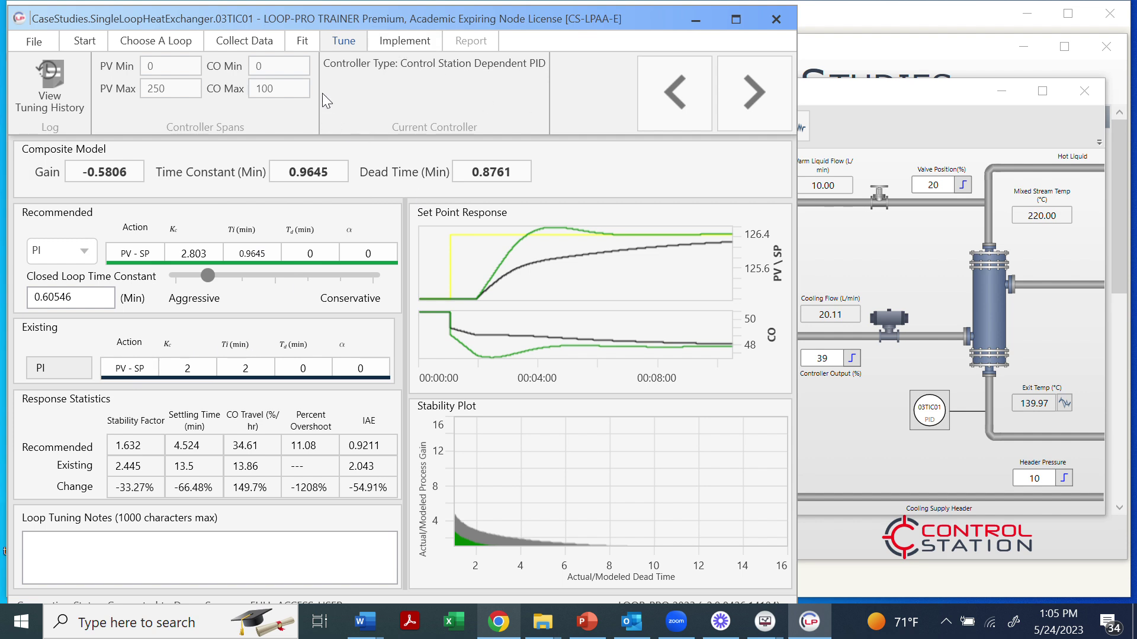
left_click(775, 18)
Exit LOOP-PRO Trainer, maximize the Heat Exchanger Simulation, and relaunch LOOP-PRO from Start behind it.
left_click(646, 375)
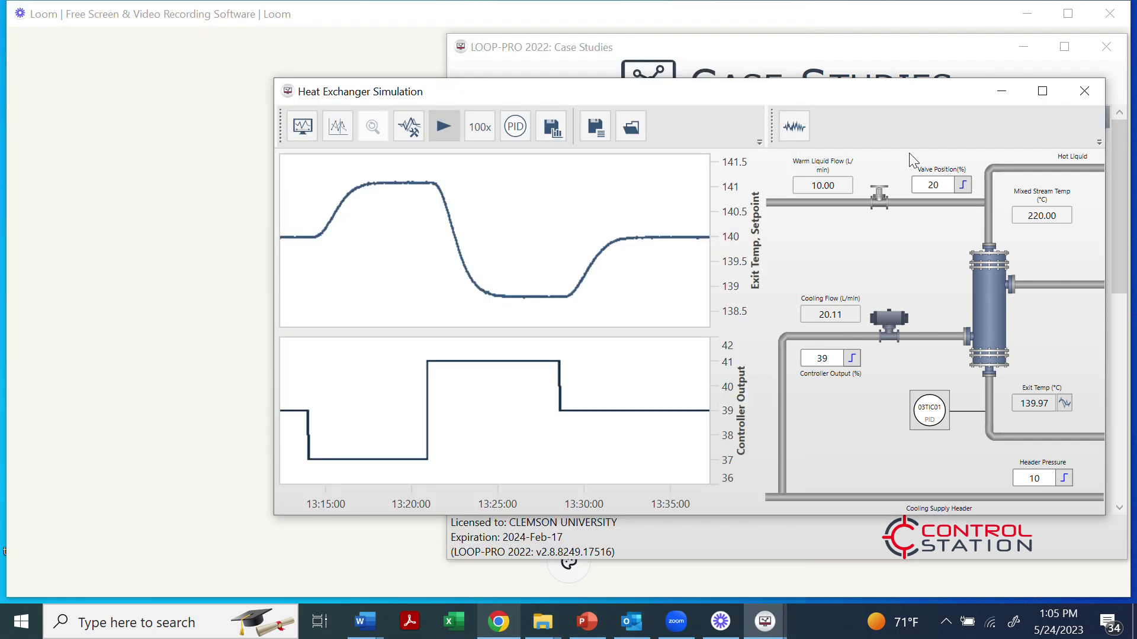
left_click(1042, 92)
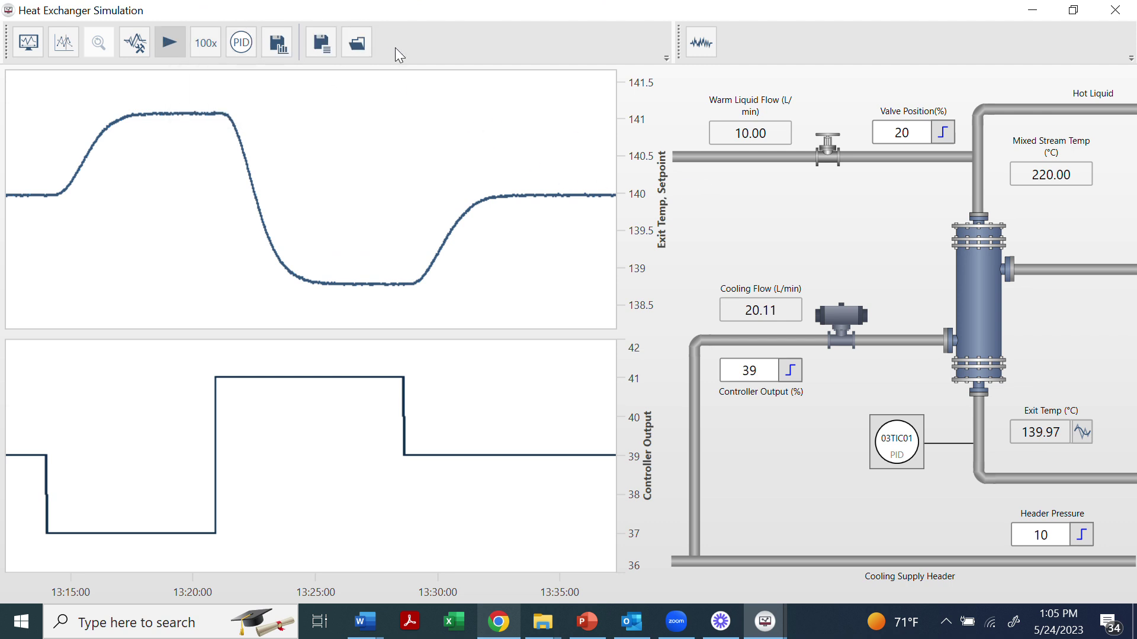
left_click(24, 635)
scroll(183, 468, "down", 8)
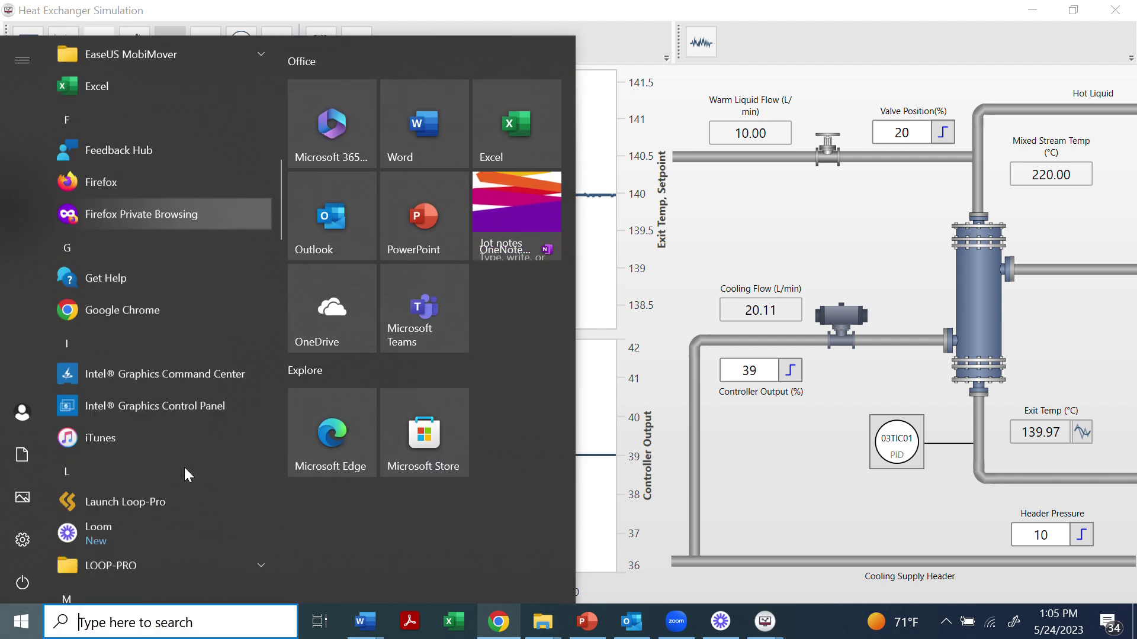
left_click(147, 464)
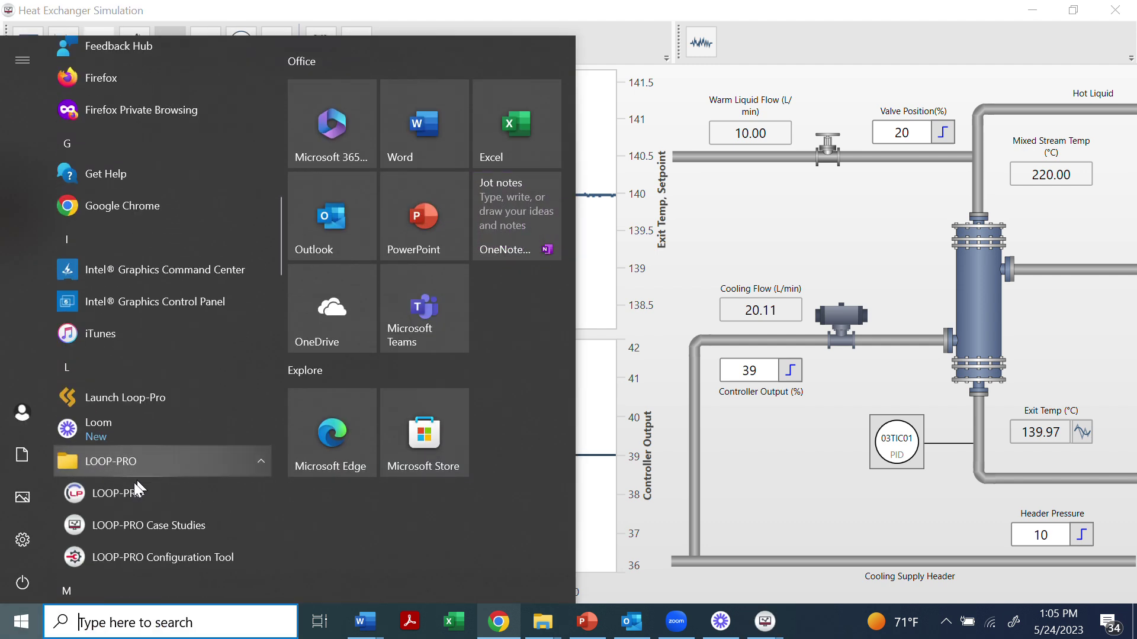
left_click(119, 493)
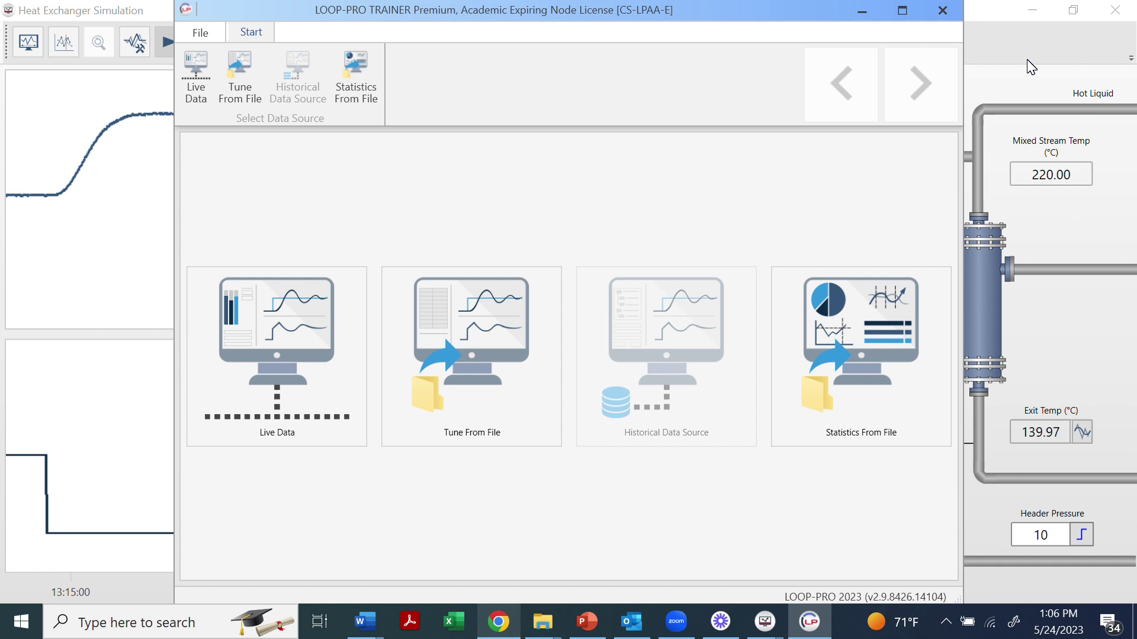
left_click(1007, 56)
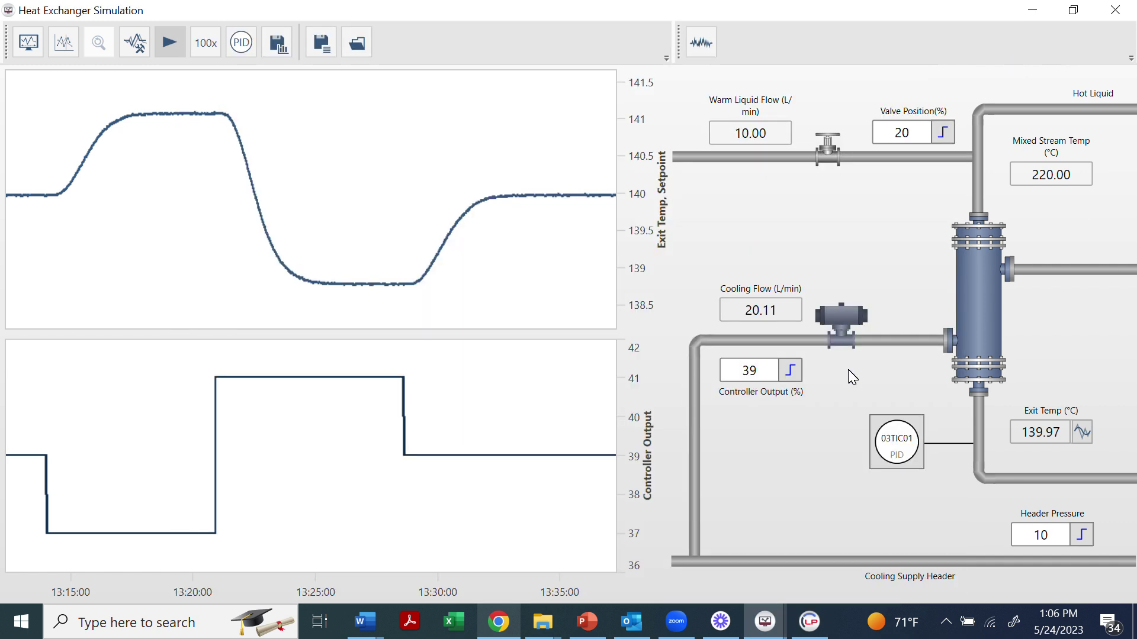